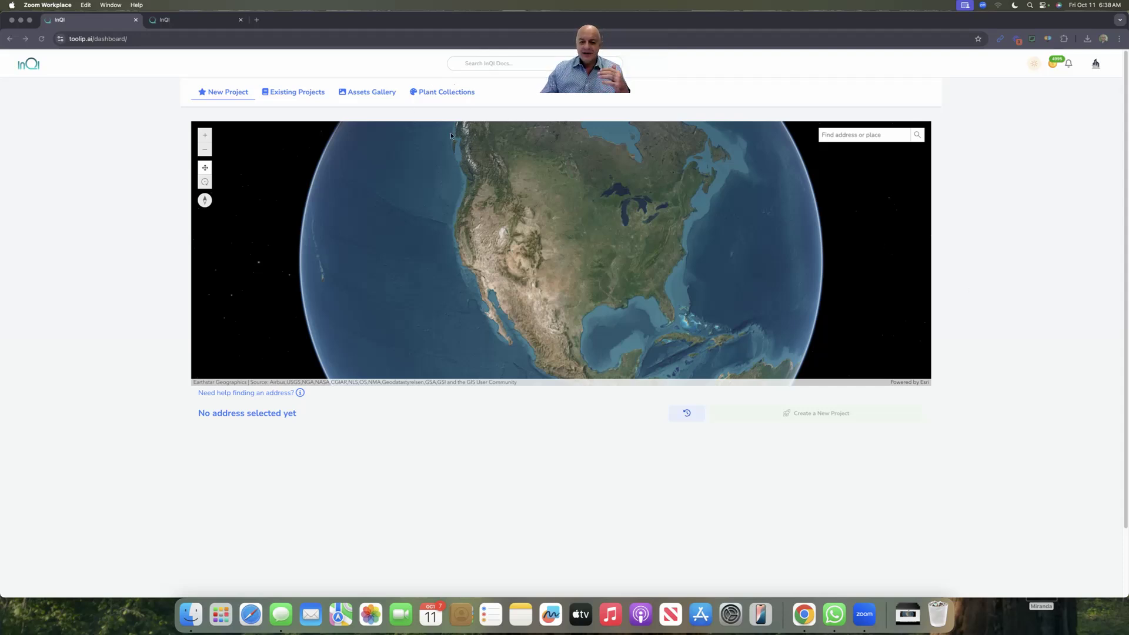
# Start a new plant collection in Plant Collections and name it Southern California.
pyautogui.click(442, 93)
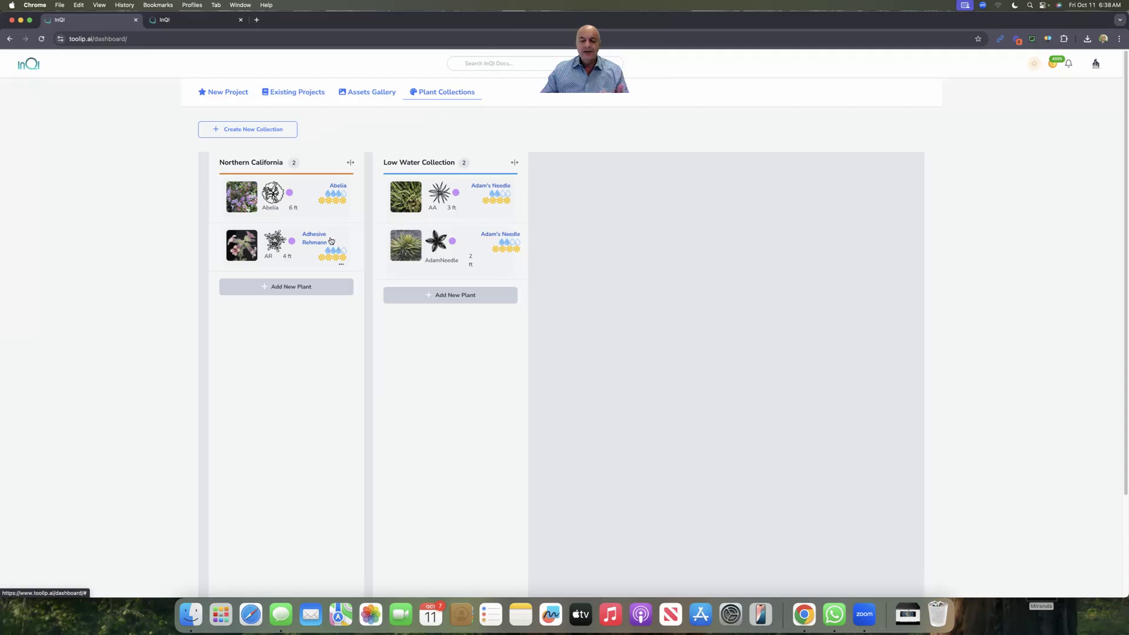
pyautogui.click(253, 132)
pyautogui.click(451, 103)
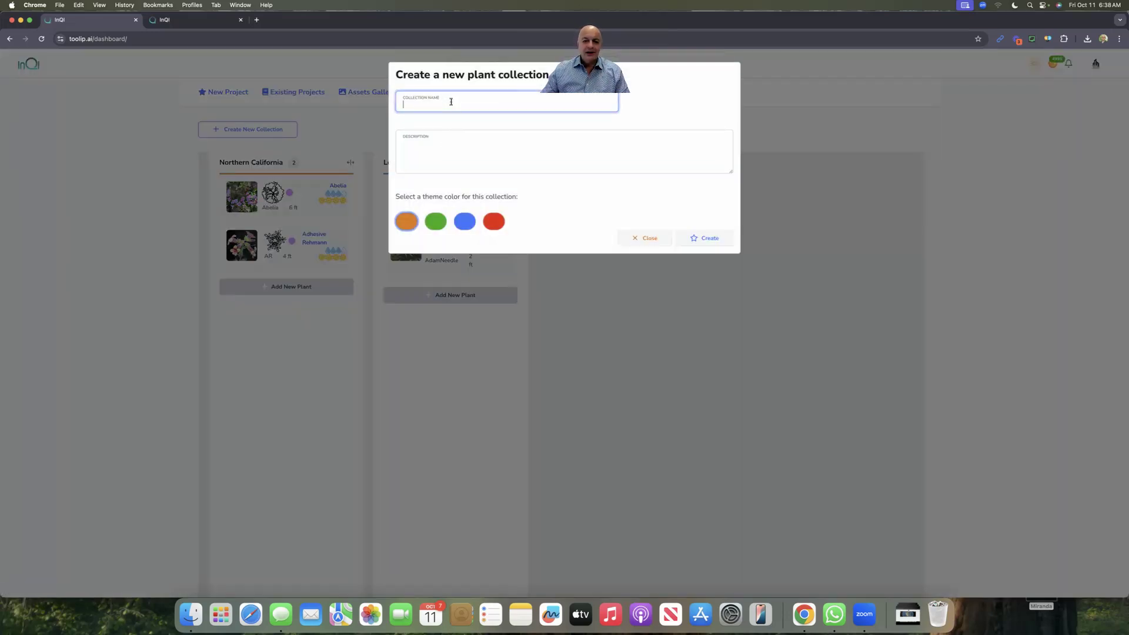
pyautogui.write('Sourther')
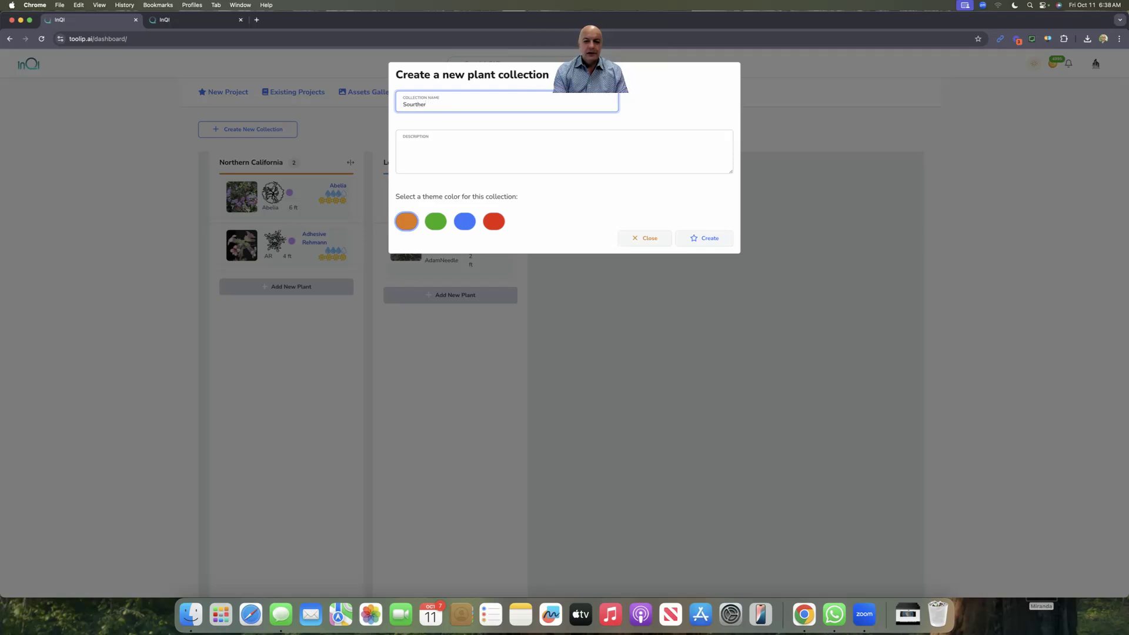
pyautogui.press('BackSpace')
pyautogui.press('BackSpace')
pyautogui.press('BackSpace')
pyautogui.press('BackSpace')
pyautogui.press('BackSpace')
pyautogui.write('thern California')
pyautogui.rightClick(416, 104)
pyautogui.click(425, 111)
# Add the description "My Southern California Plants", choose the green theme color, and create the collection.
pyautogui.click(439, 145)
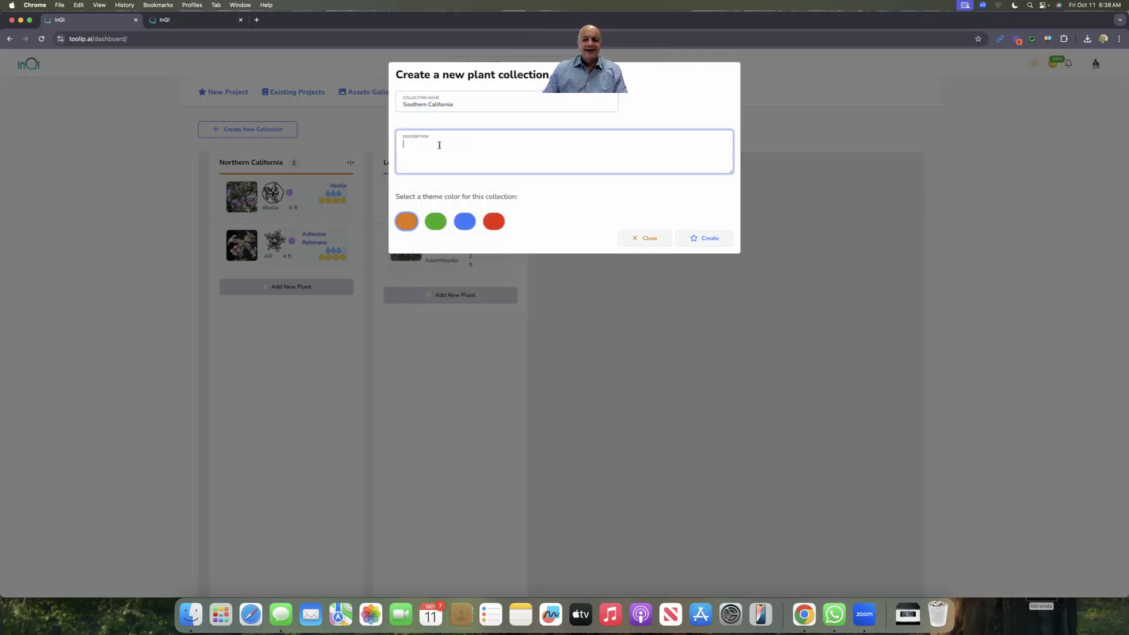
pyautogui.write('My Southern Ca')
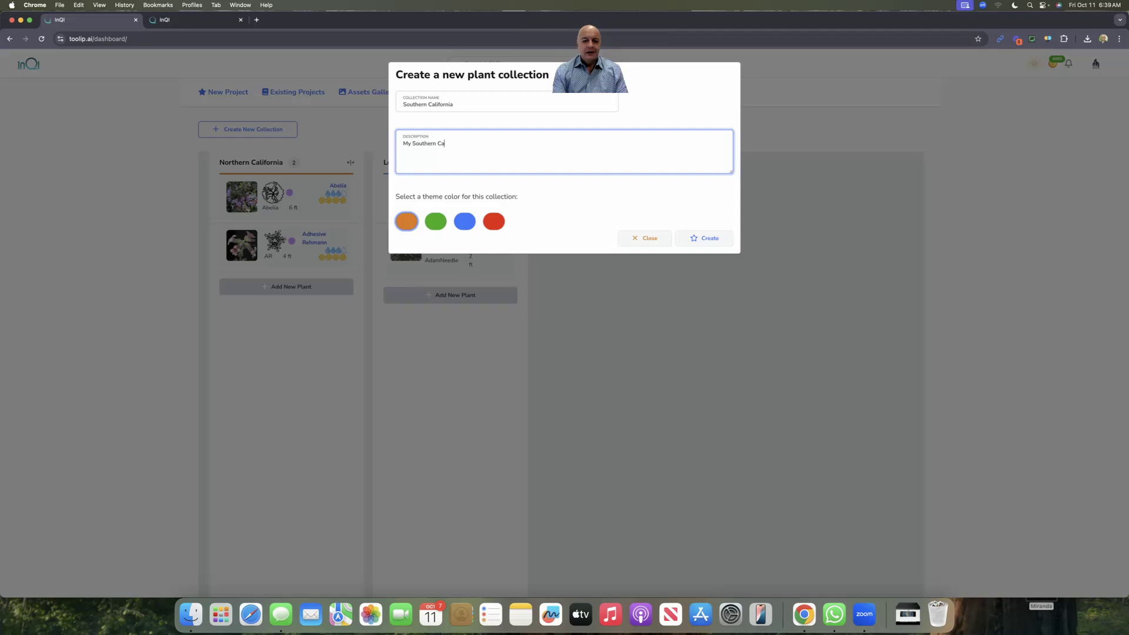
pyautogui.write('lifornia Plants')
pyautogui.click(433, 224)
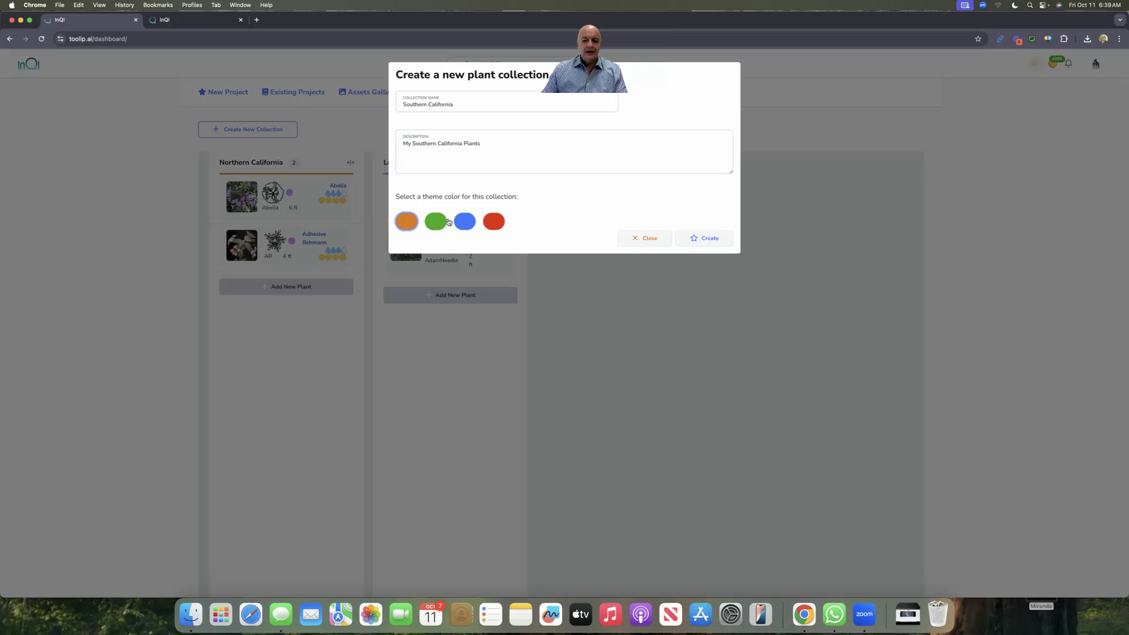
pyautogui.click(704, 239)
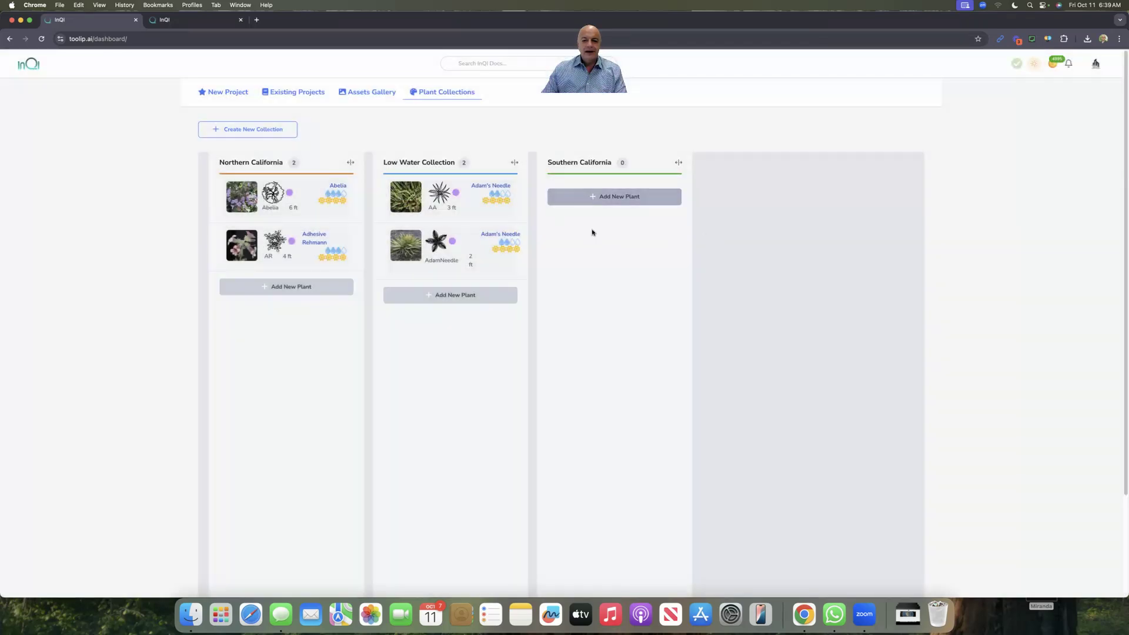
# Start adding a plant to the Southern California collection and select African Blood Lily.
pyautogui.click(604, 198)
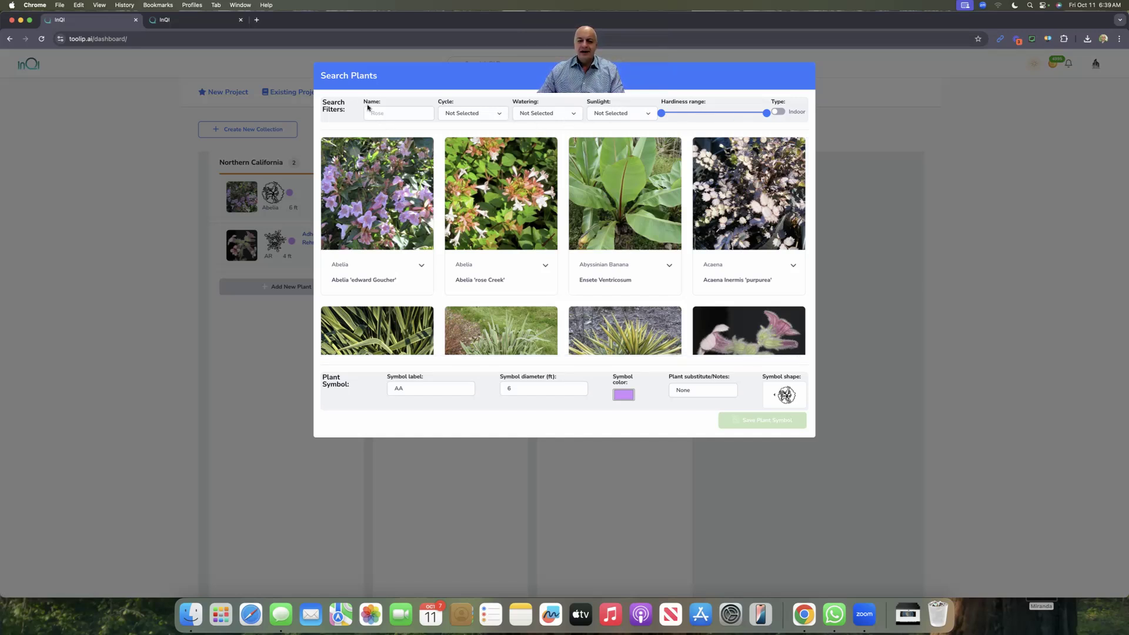
pyautogui.scroll(-1, 554, 231)
pyautogui.scroll(-5, 554, 231)
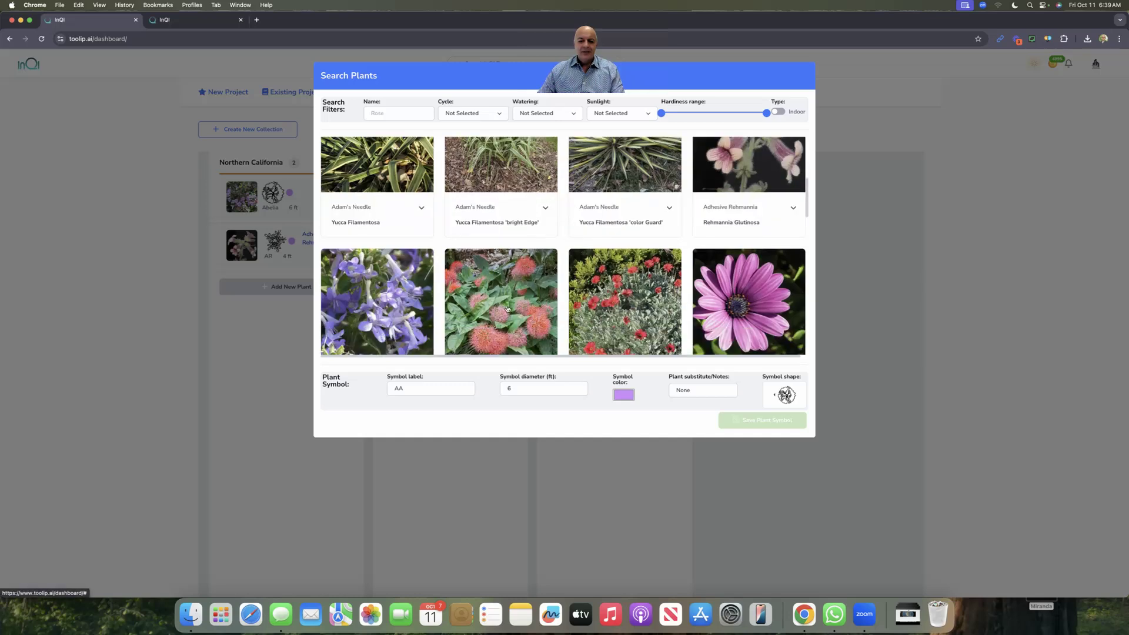
pyautogui.click(508, 302)
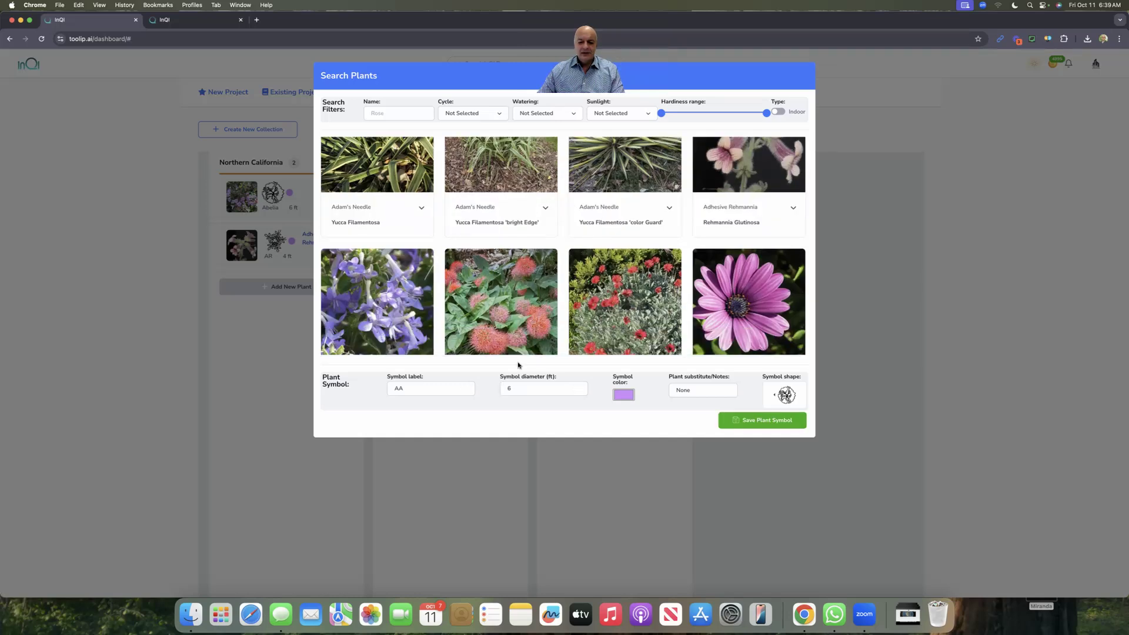
pyautogui.scroll(-1, 511, 309)
pyautogui.scroll(-2, 512, 309)
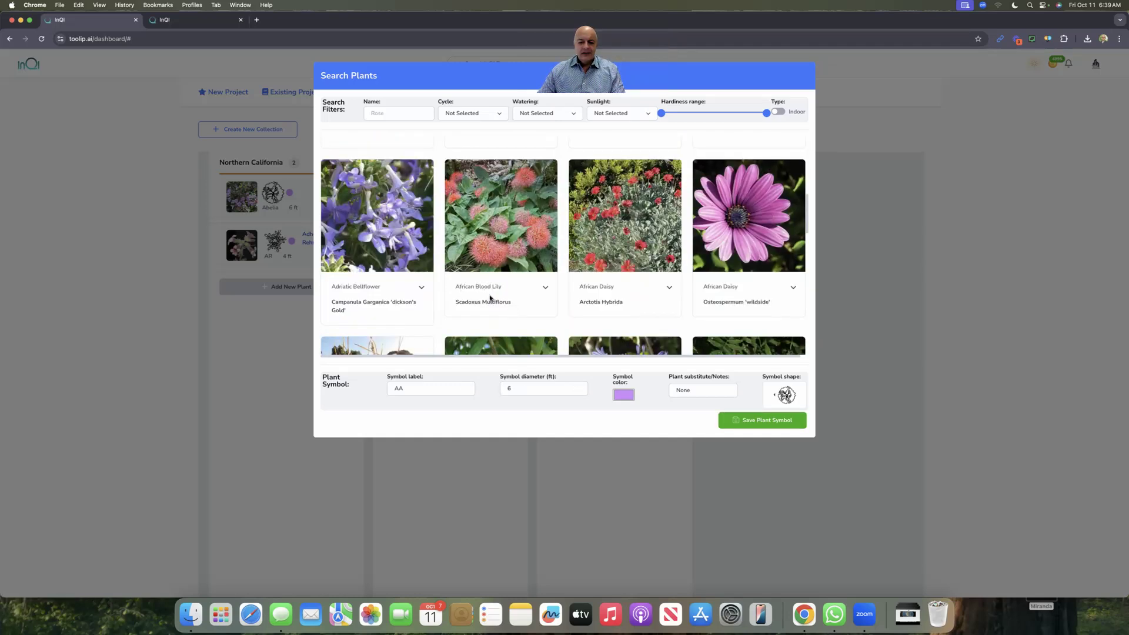
# Label the African Blood Lily symbol ABL, give it a densely scribbled round shape, and save it.
pyautogui.doubleClick(408, 388)
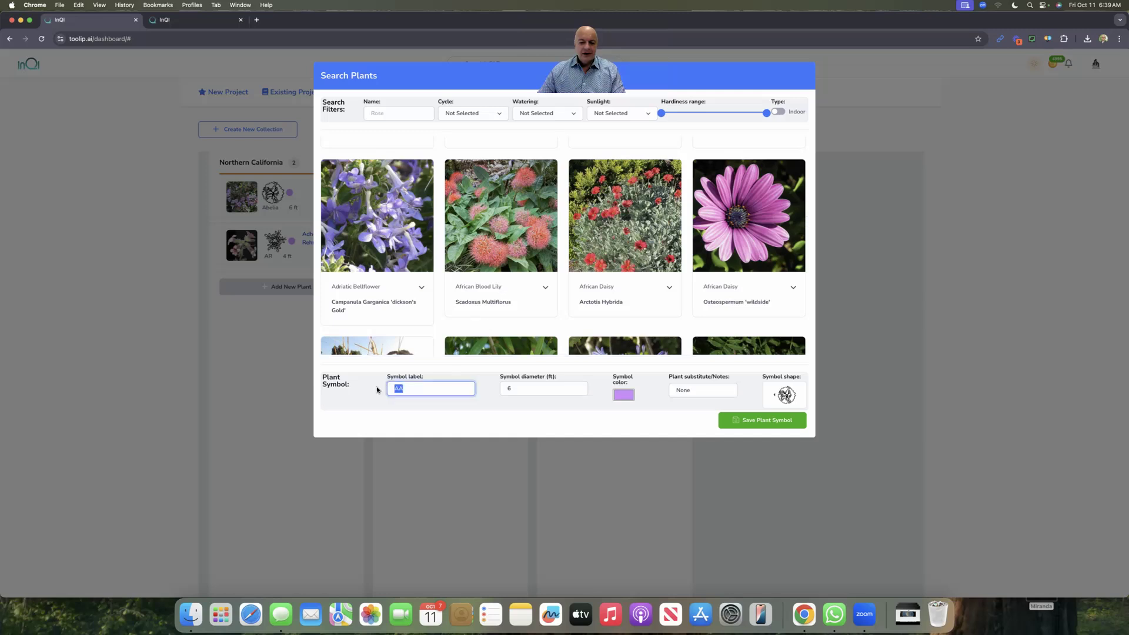
pyautogui.write('A B')
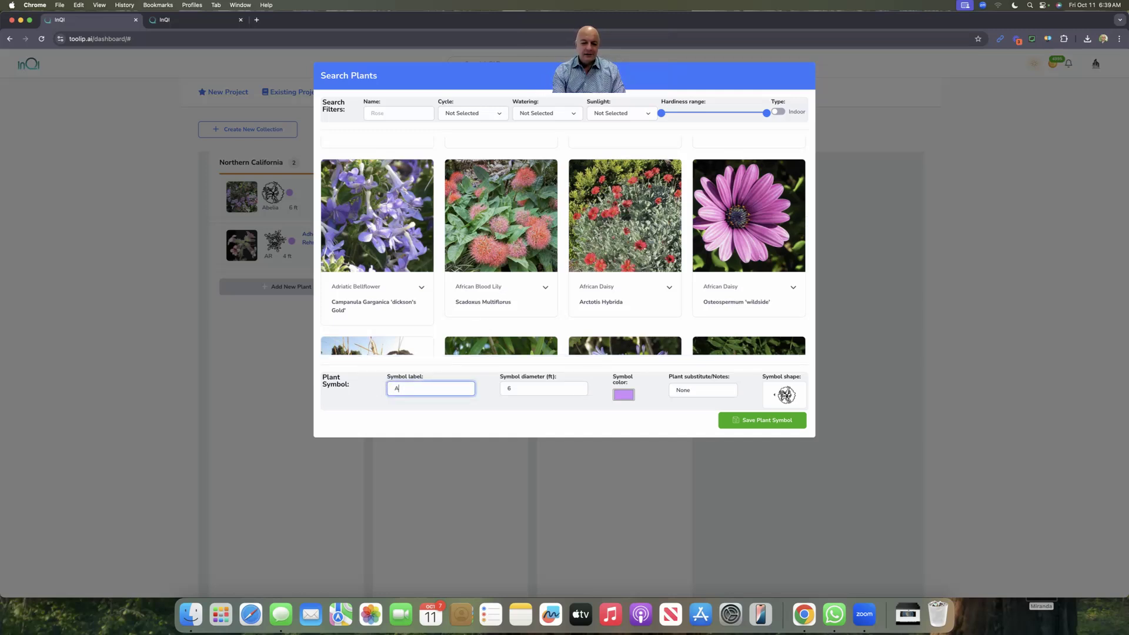
pyautogui.write('L')
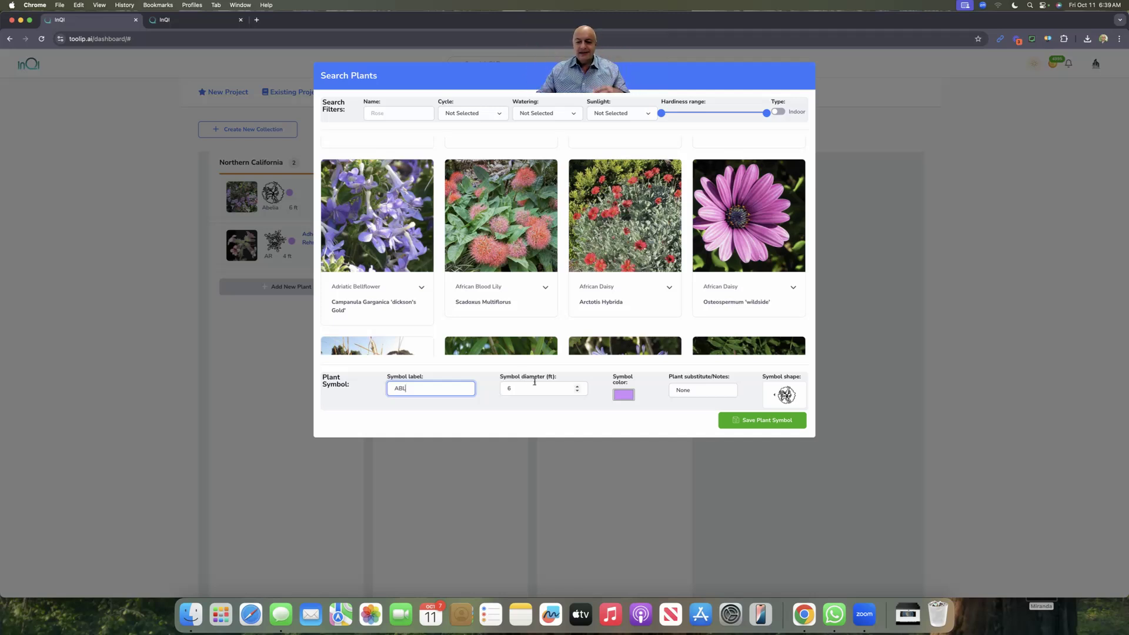
pyautogui.click(788, 395)
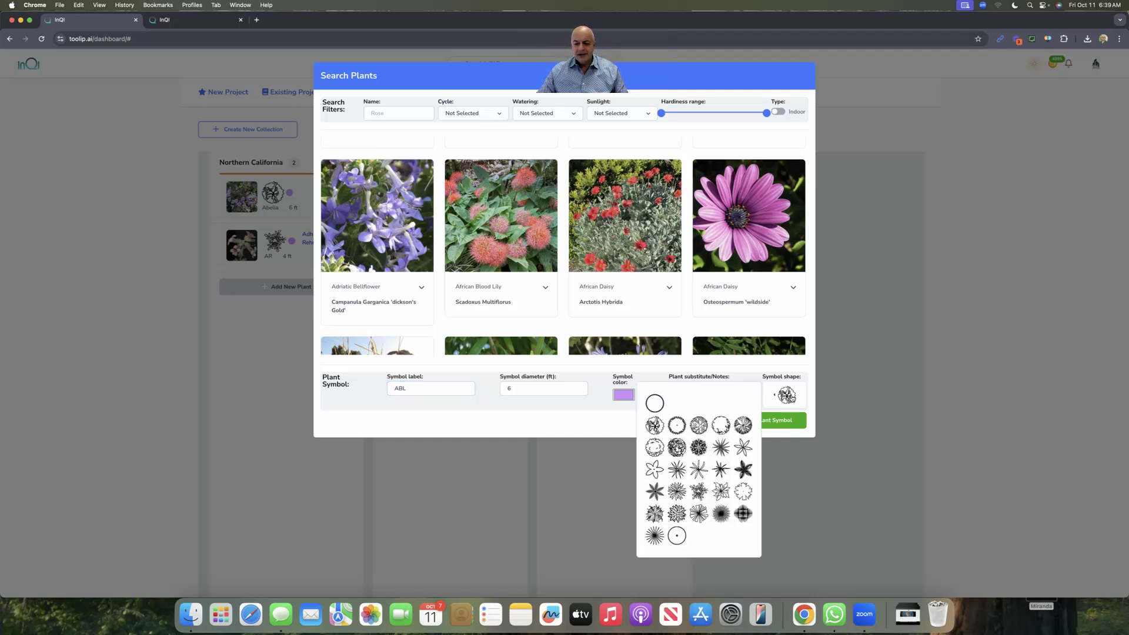
pyautogui.click(677, 448)
pyautogui.click(759, 419)
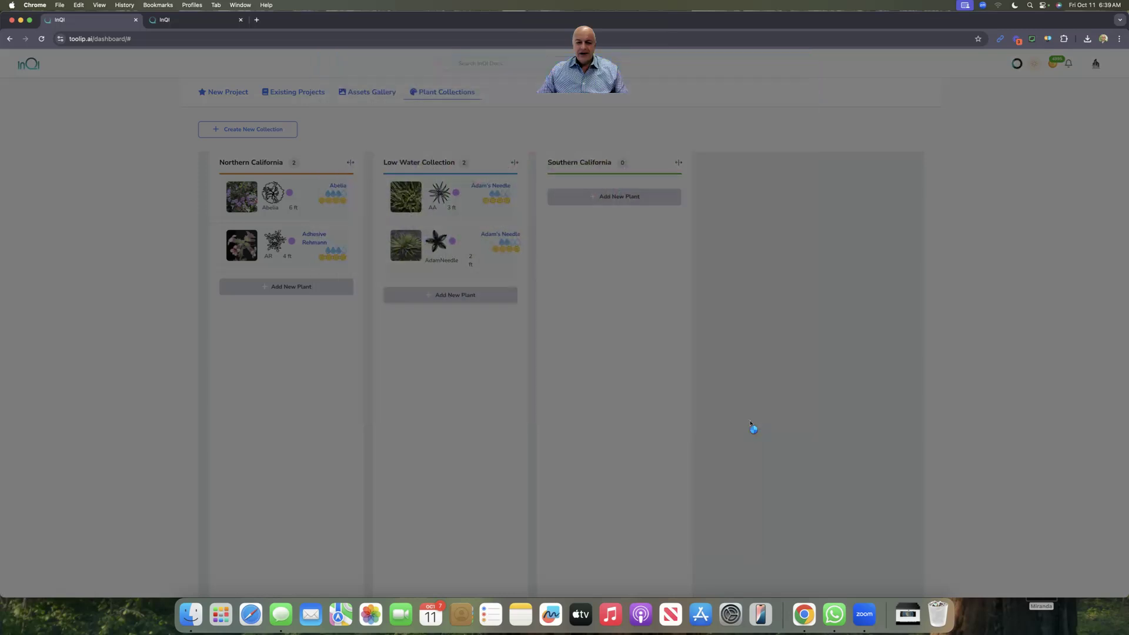
# Start adding a second plant to the Southern California collection and select African Marigold.
pyautogui.click(615, 238)
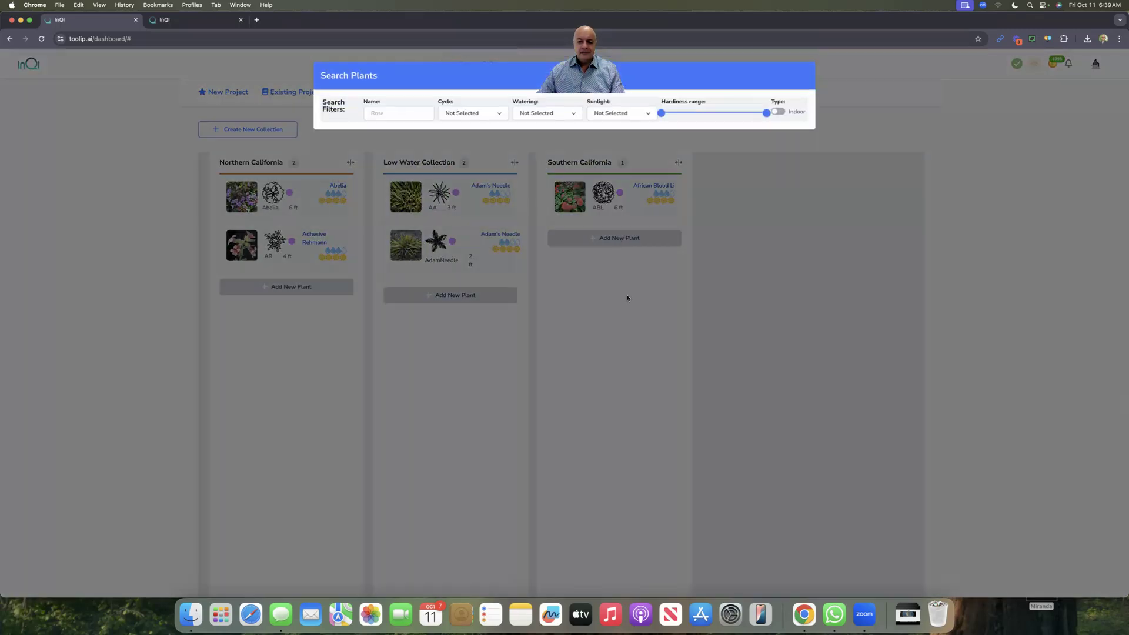
pyautogui.scroll(-10, 511, 263)
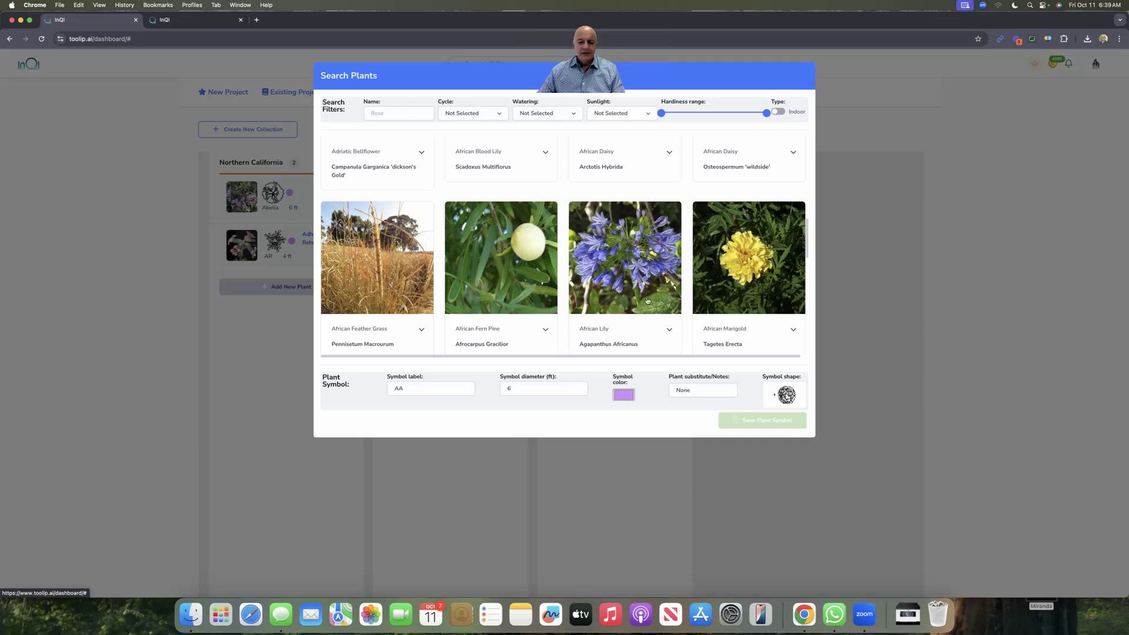
pyautogui.scroll(-1, 706, 288)
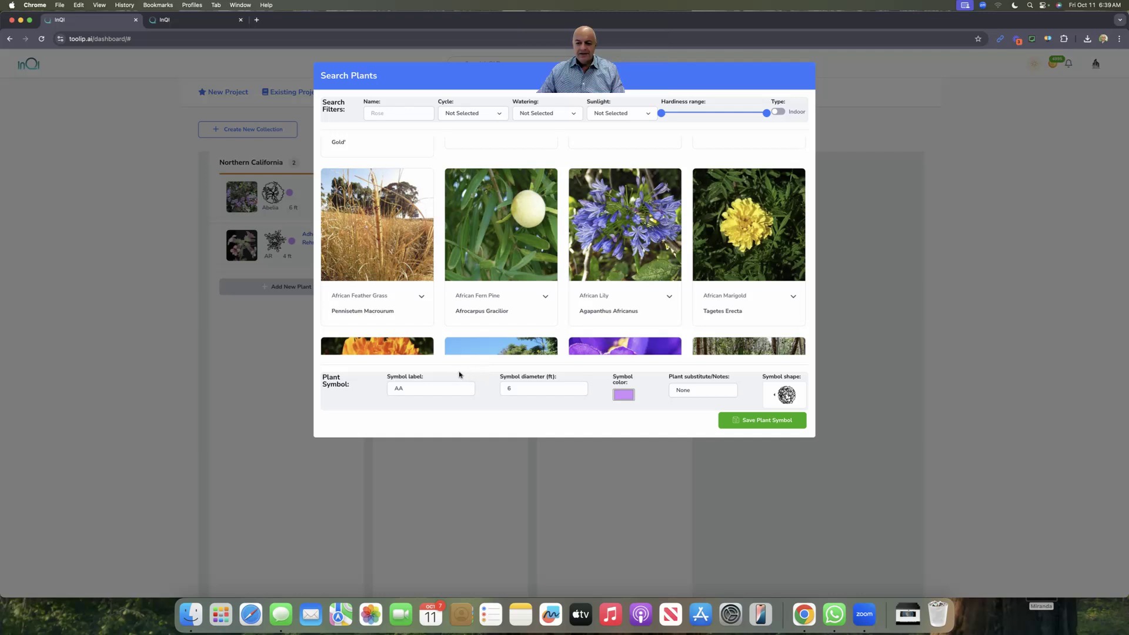
# Save the African Marigold symbol with label AM, a 3 ft diameter, and a scalloped open-circle shape.
pyautogui.click(426, 388)
pyautogui.moveTo(425, 388); pyautogui.dragTo(370, 394)
pyautogui.write('AM')
pyautogui.press('Tab')
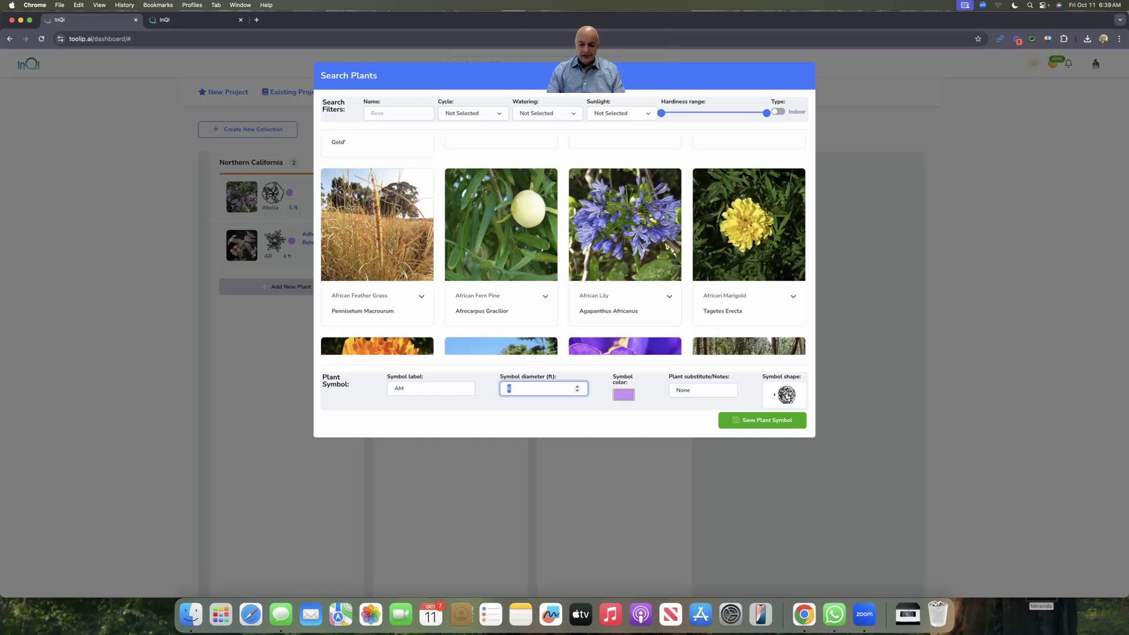
pyautogui.write('3')
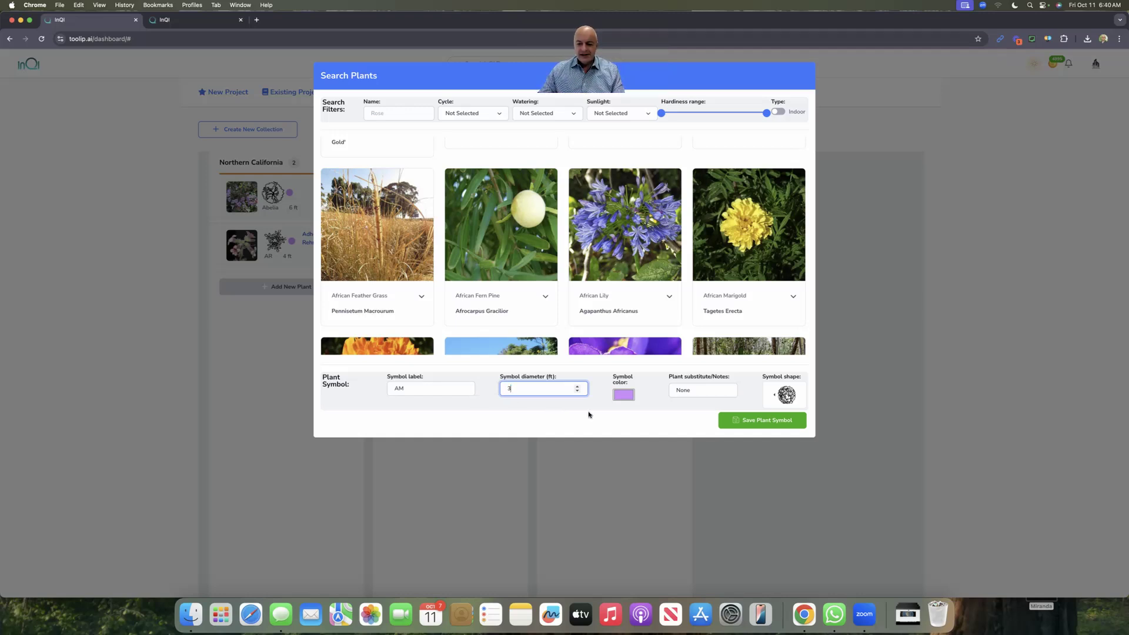
pyautogui.click(780, 400)
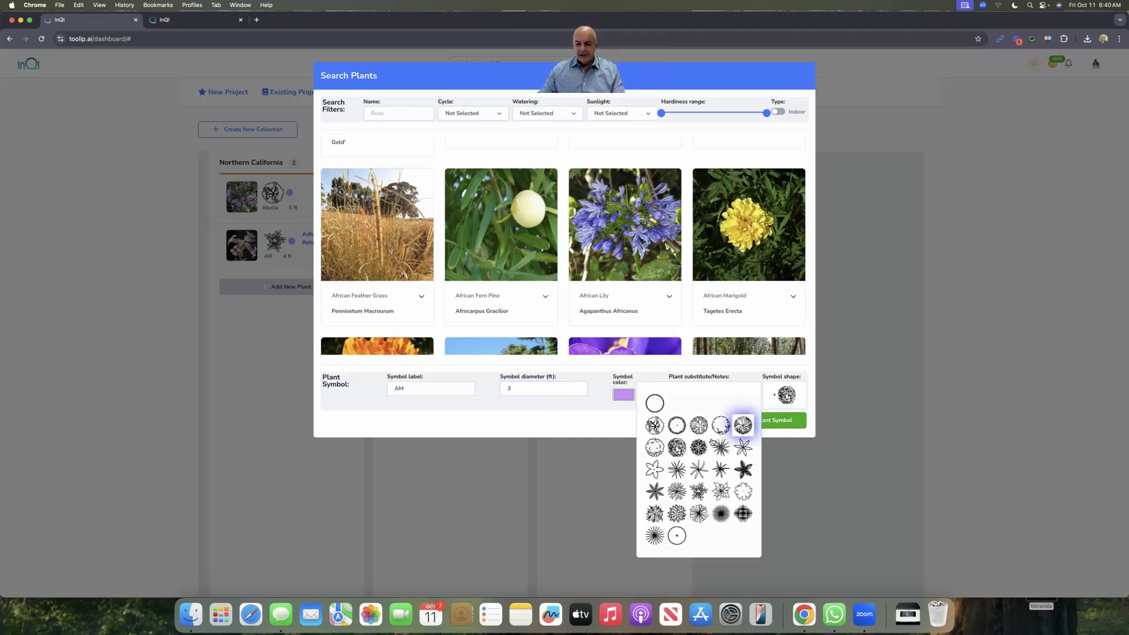
pyautogui.click(655, 447)
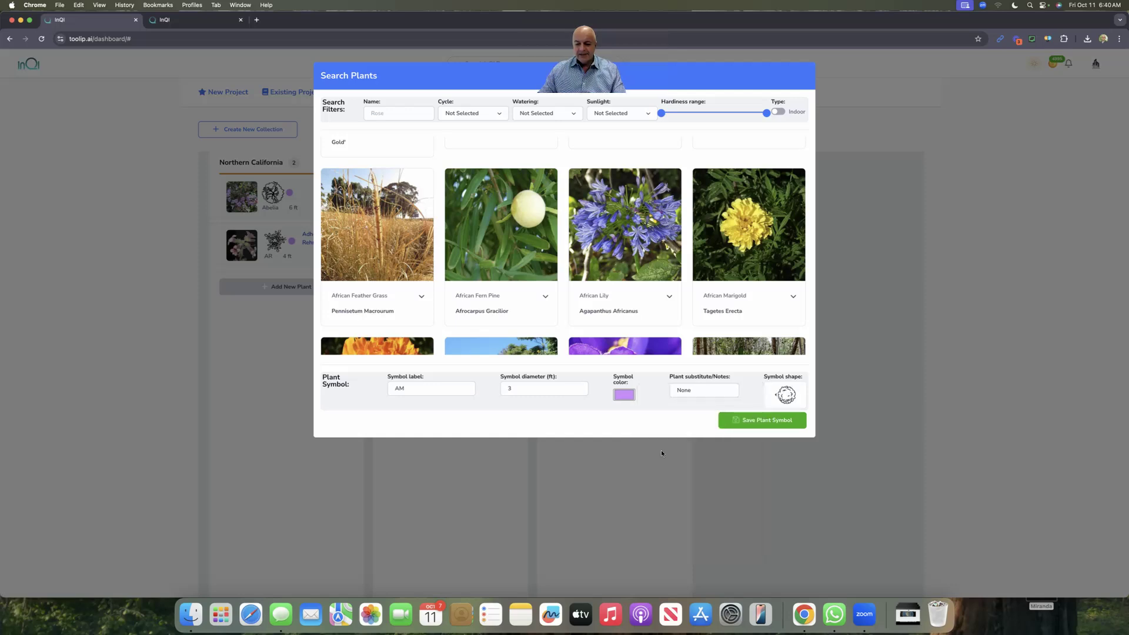
pyautogui.click(755, 420)
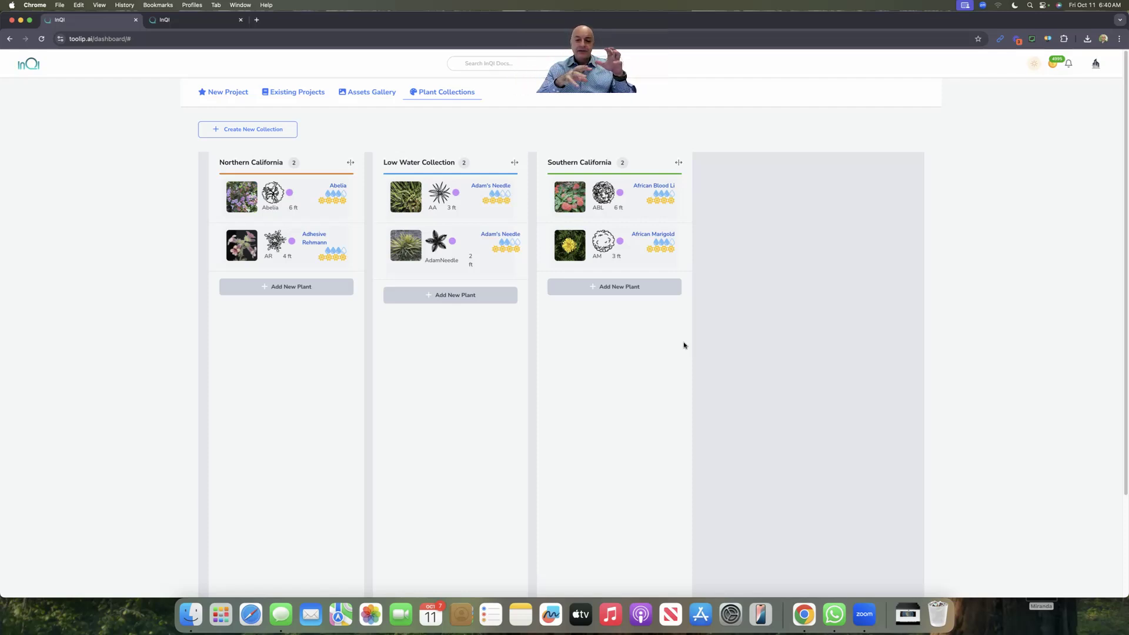
# Open the most recently updated existing project and review its layer settings.
pyautogui.click(229, 95)
pyautogui.click(301, 95)
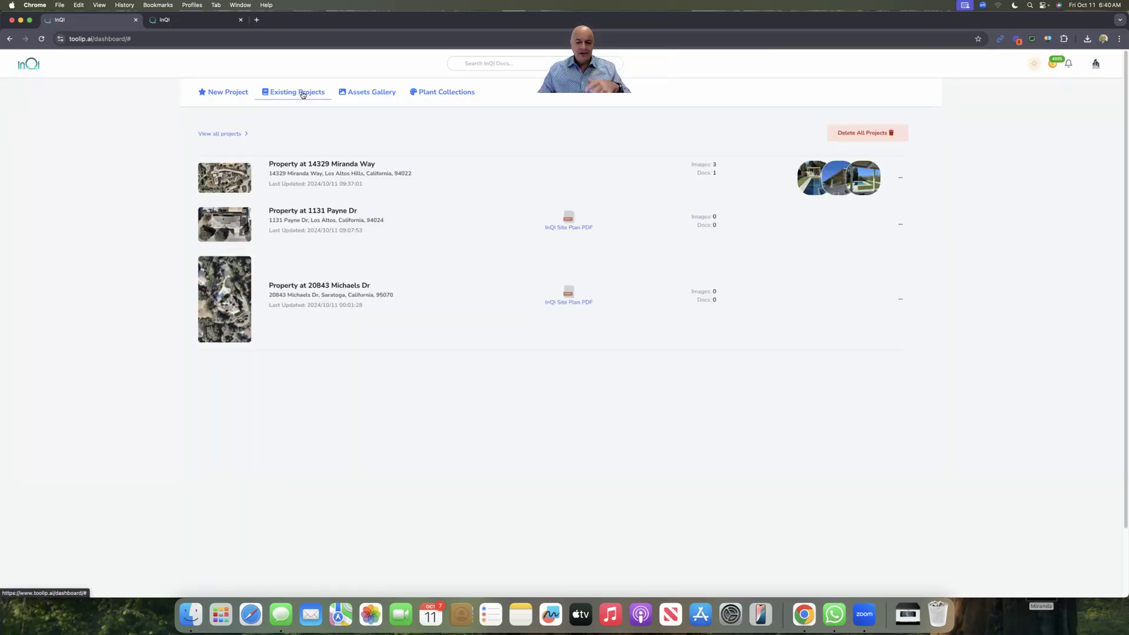
pyautogui.click(237, 178)
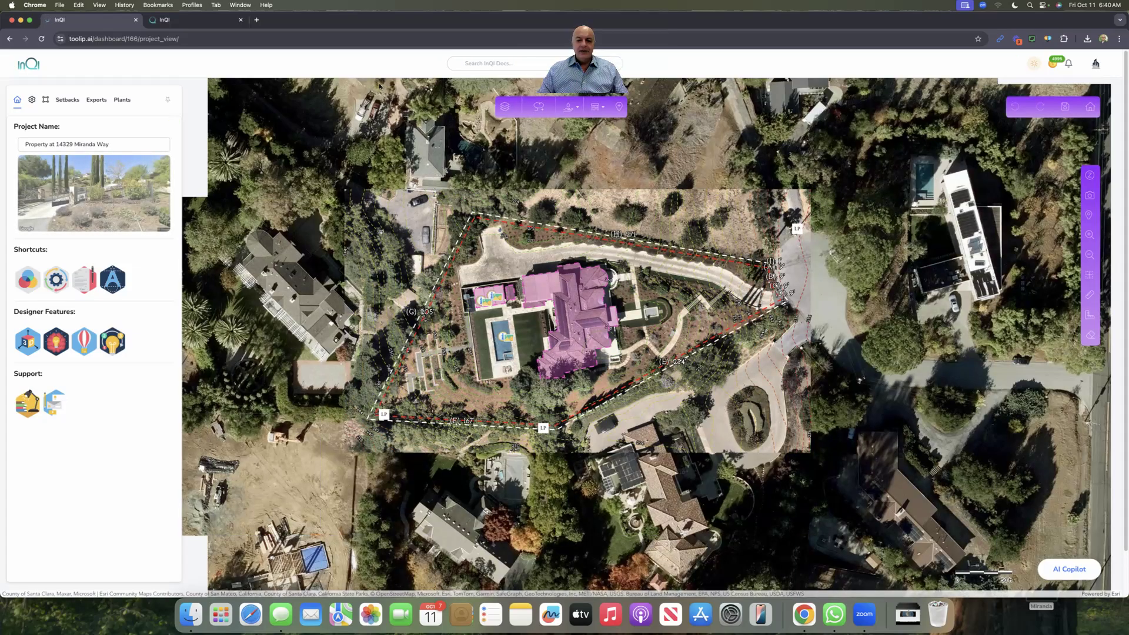
pyautogui.click(505, 106)
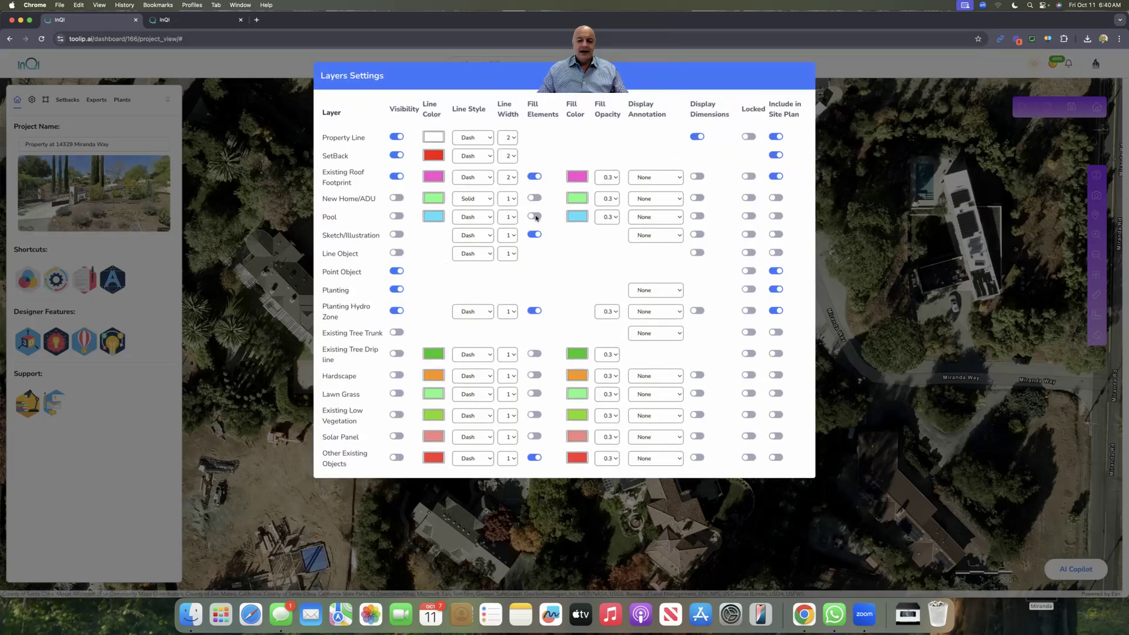
pyautogui.click(850, 173)
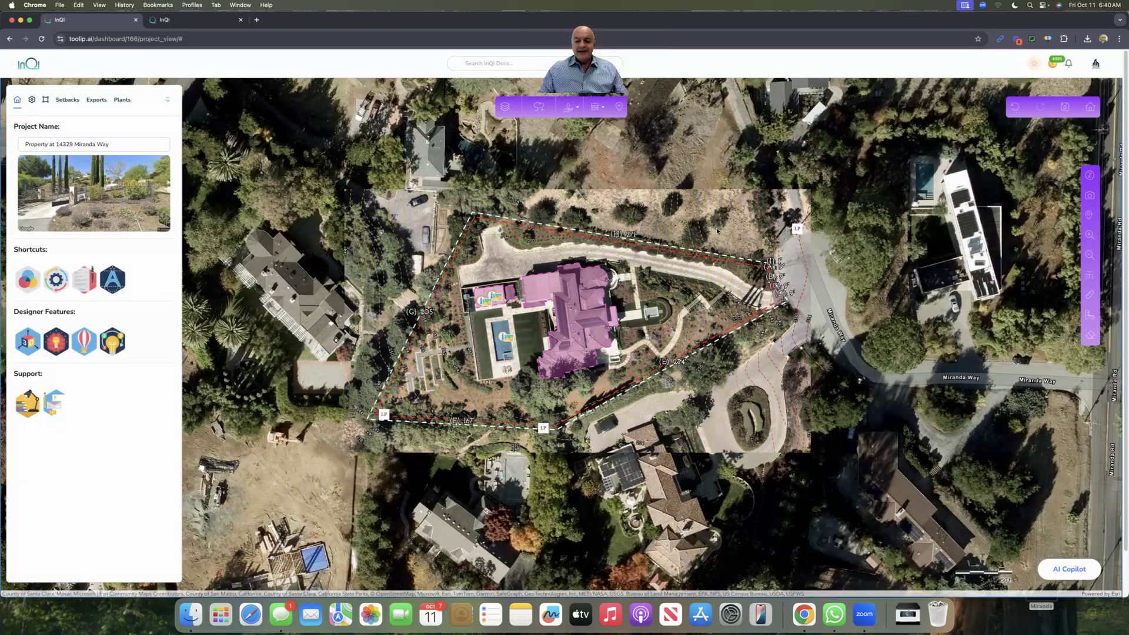
# Draw a polygon hydrozone of about 3,655 sq ft covering the planting strip between the long driveway and the upper property line.
pyautogui.scroll(5, 706, 233)
pyautogui.moveTo(623, 221); pyautogui.dragTo(740, 205)
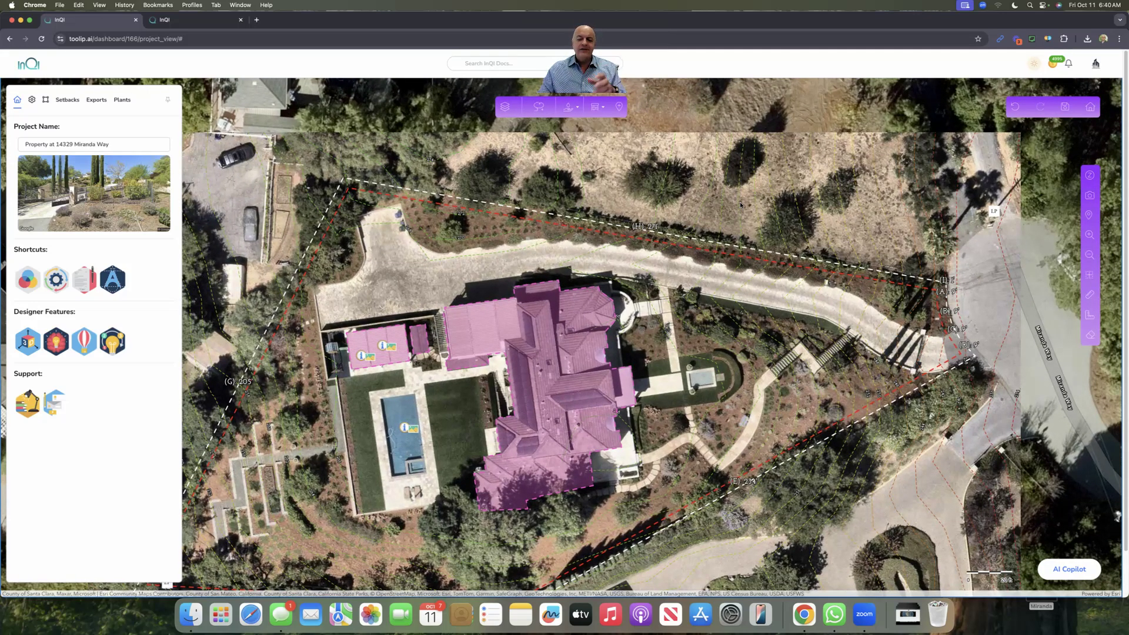
pyautogui.click(574, 109)
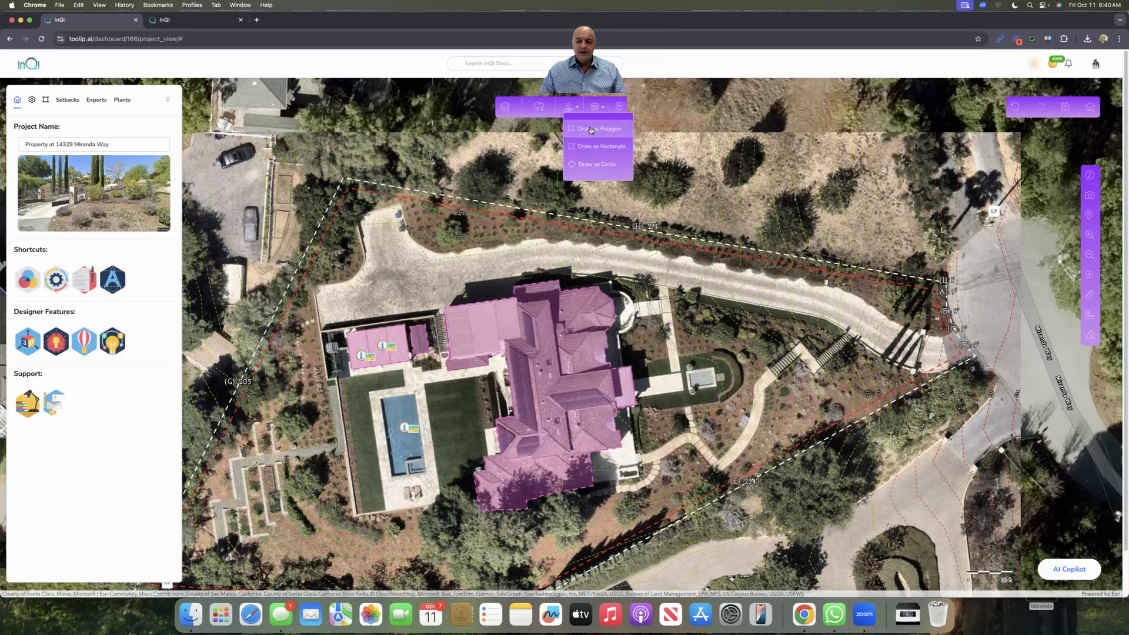
pyautogui.click(591, 130)
pyautogui.click(401, 204)
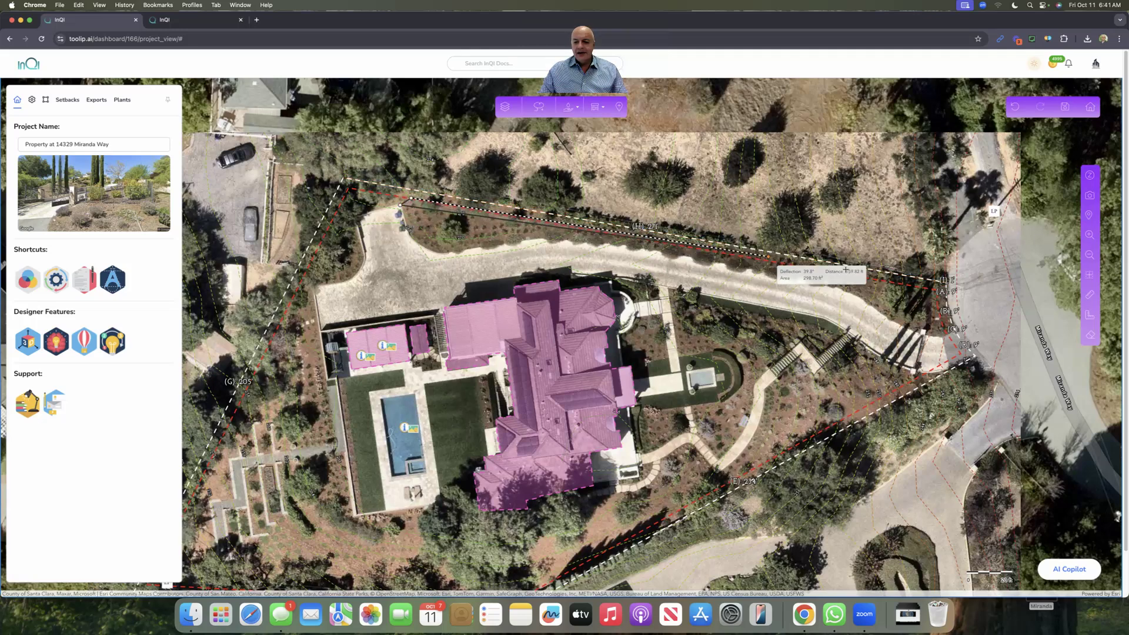
pyautogui.click(910, 285)
pyautogui.click(939, 292)
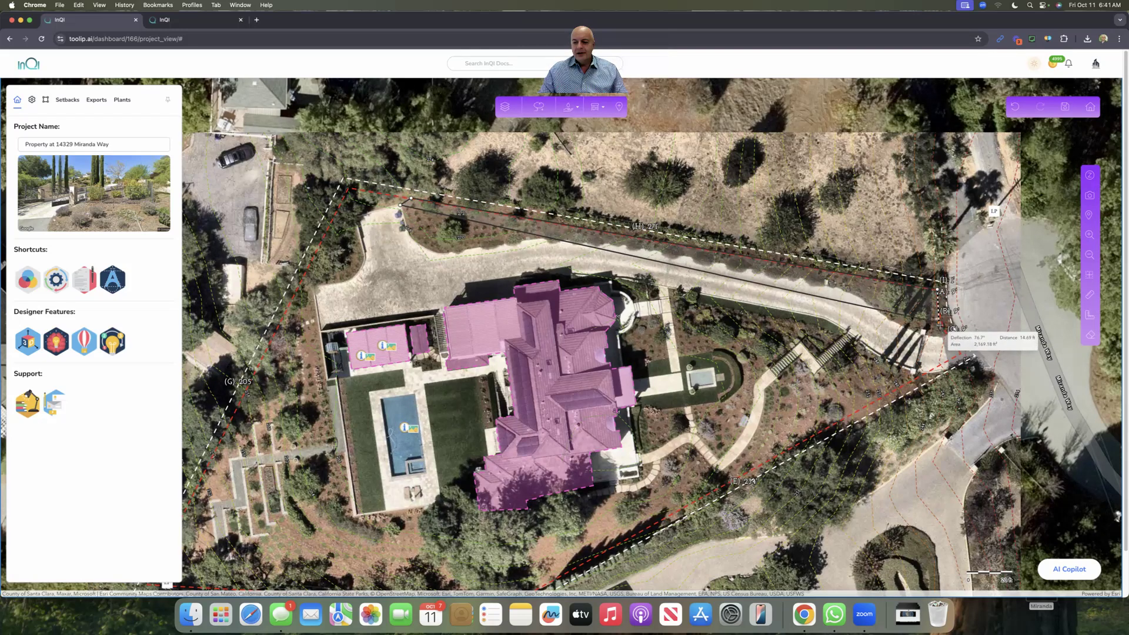
pyautogui.click(944, 331)
pyautogui.click(913, 330)
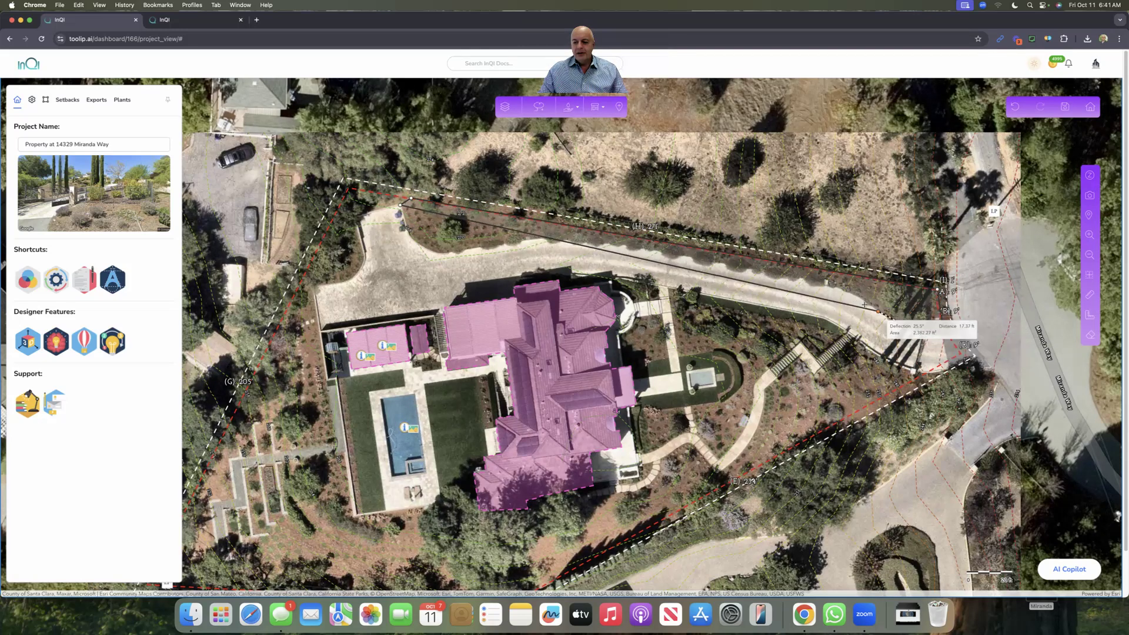
pyautogui.click(858, 296)
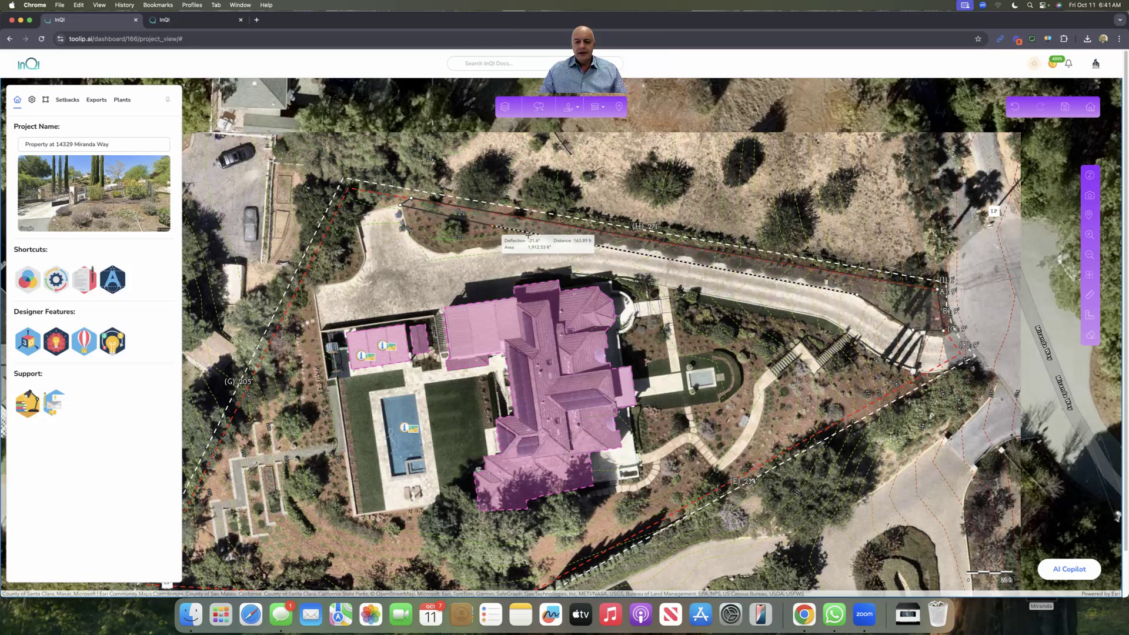
pyautogui.click(438, 250)
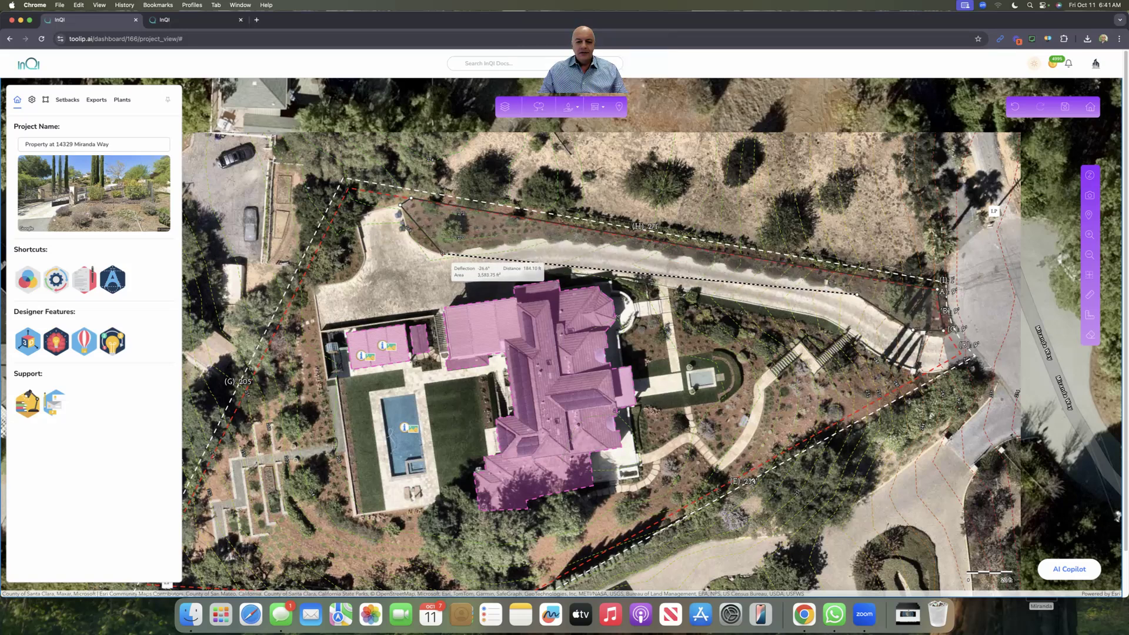
pyautogui.click(412, 238)
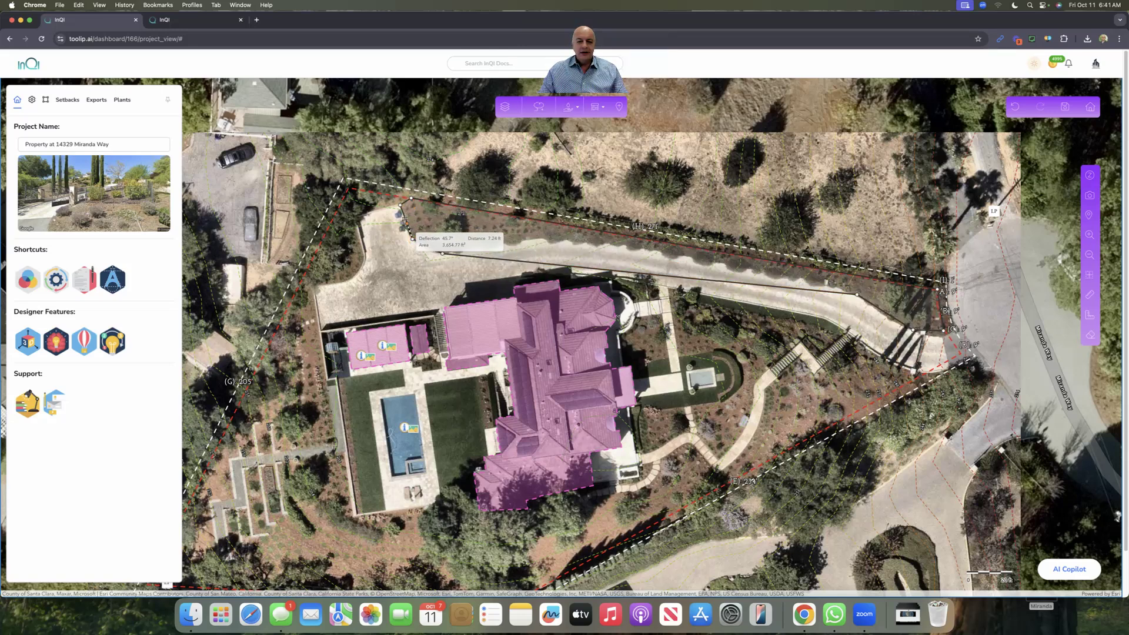
pyautogui.click(401, 207)
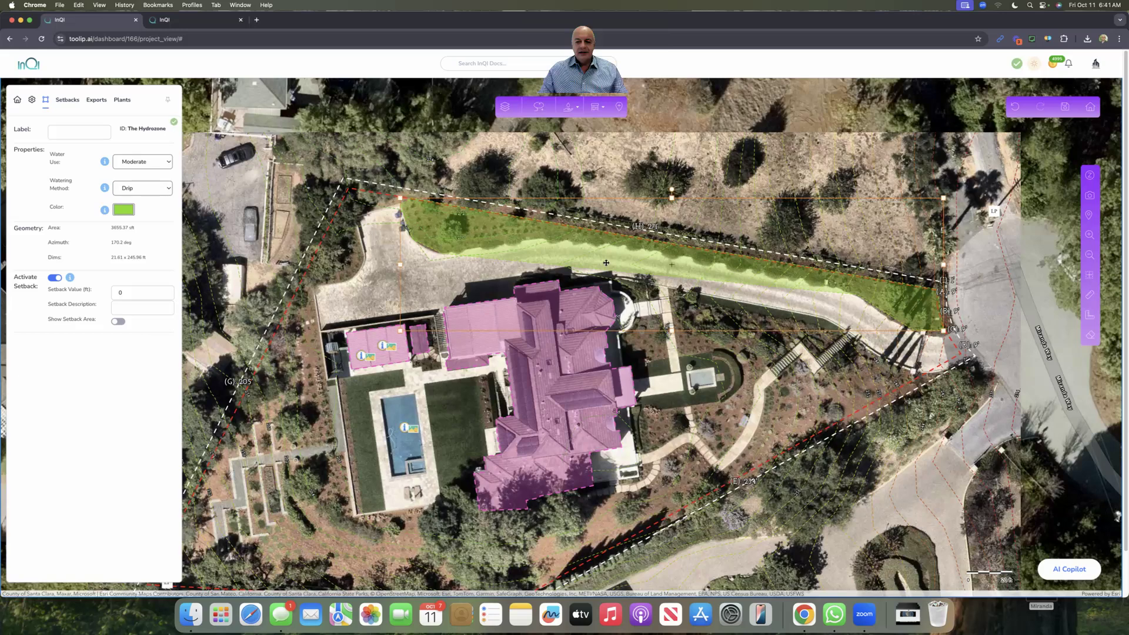
# Reshape the hydrozone's lower edge by moving its vertices to follow the curve of the driveway.
pyautogui.click(618, 269)
pyautogui.moveTo(642, 274); pyautogui.dragTo(655, 252)
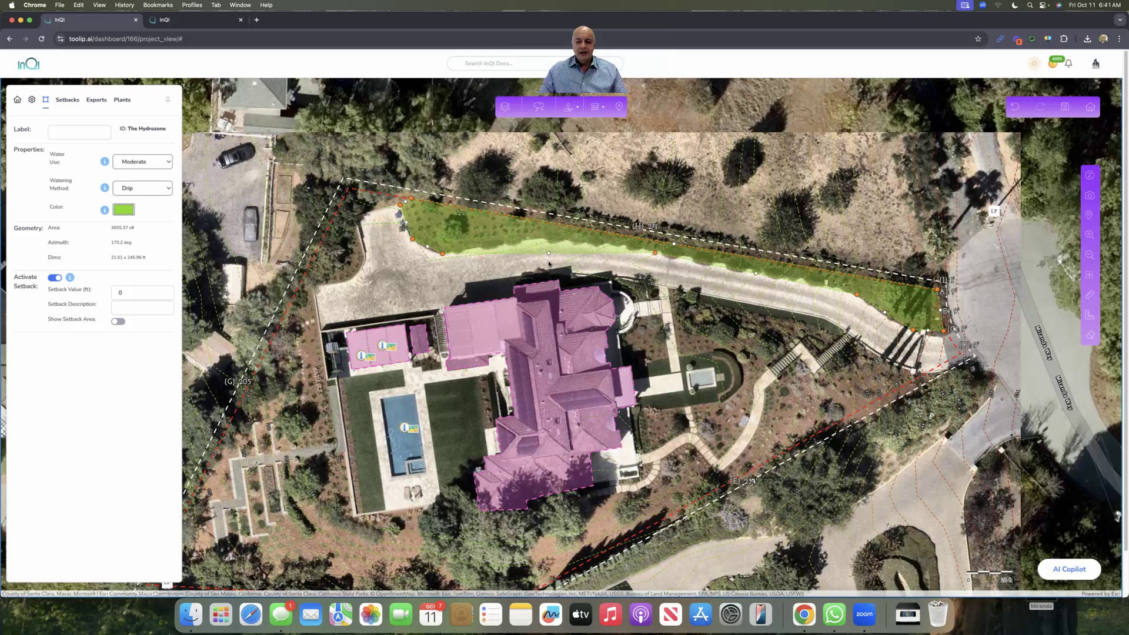
pyautogui.moveTo(549, 253); pyautogui.dragTo(541, 240)
pyautogui.moveTo(857, 295); pyautogui.dragTo(856, 293)
pyautogui.click(797, 304)
pyautogui.click(812, 307)
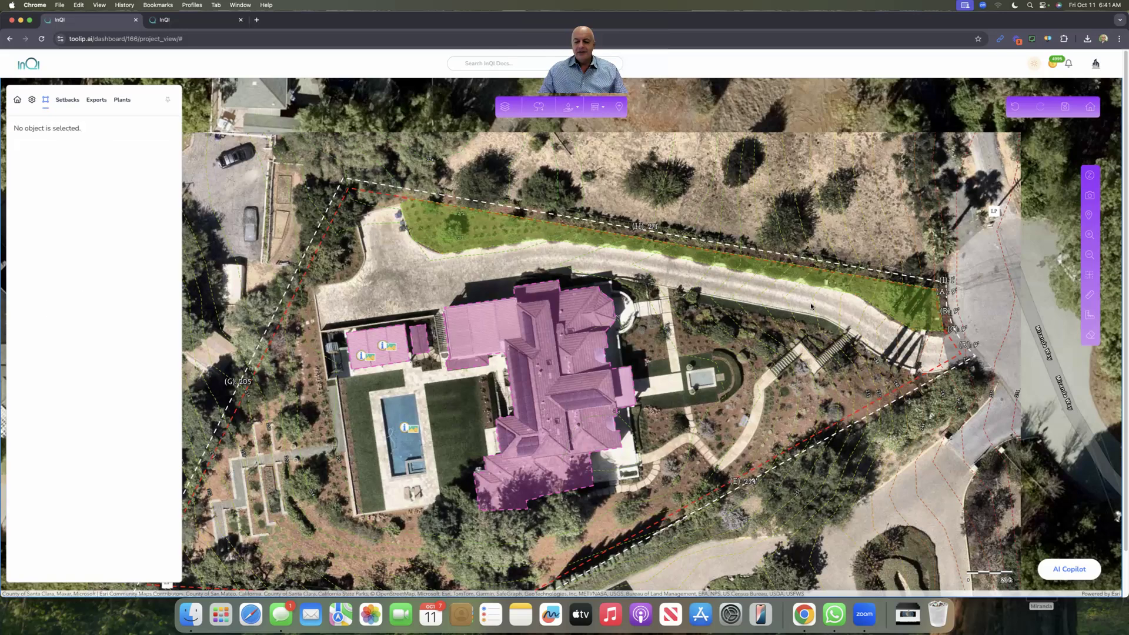
# Select the driveway hydrozone and review its water use options, keeping Moderate.
pyautogui.click(455, 228)
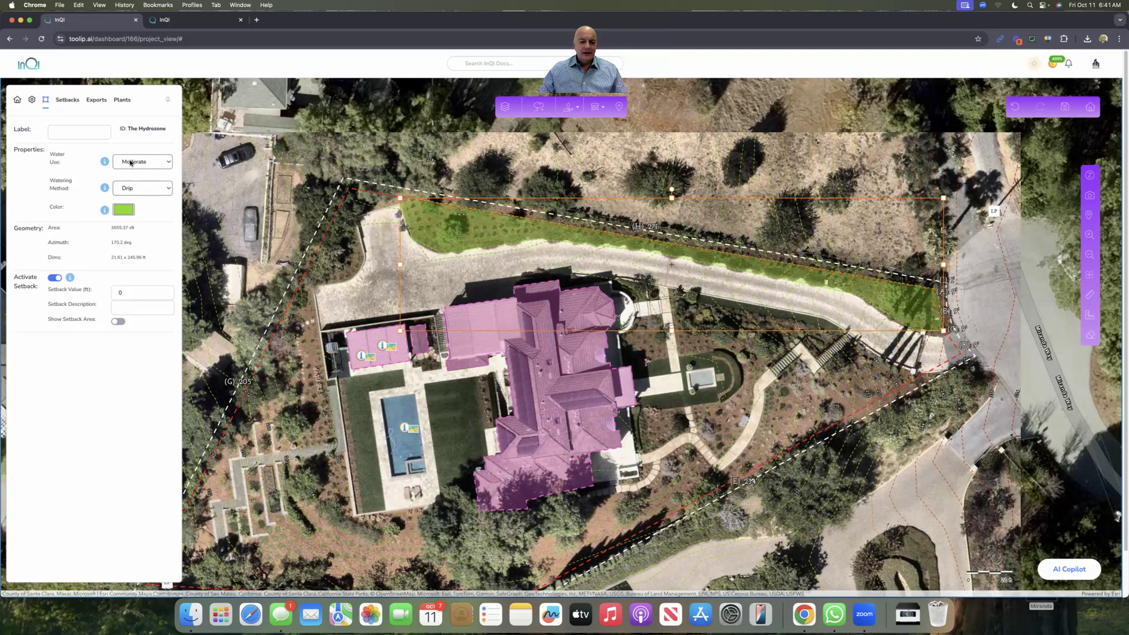
pyautogui.click(131, 163)
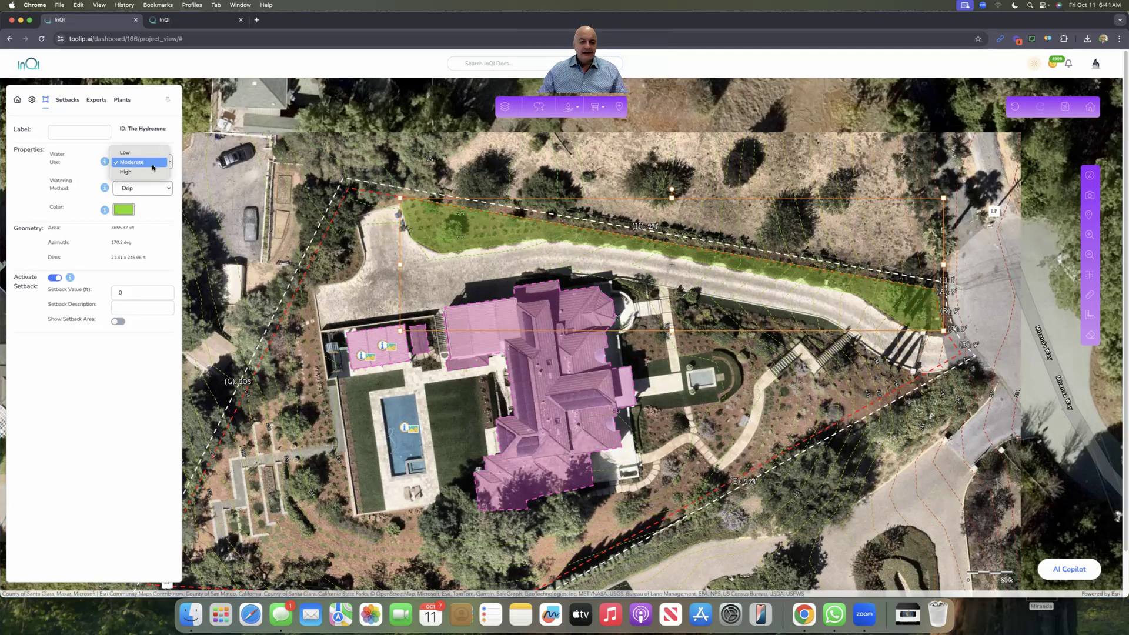
pyautogui.click(150, 121)
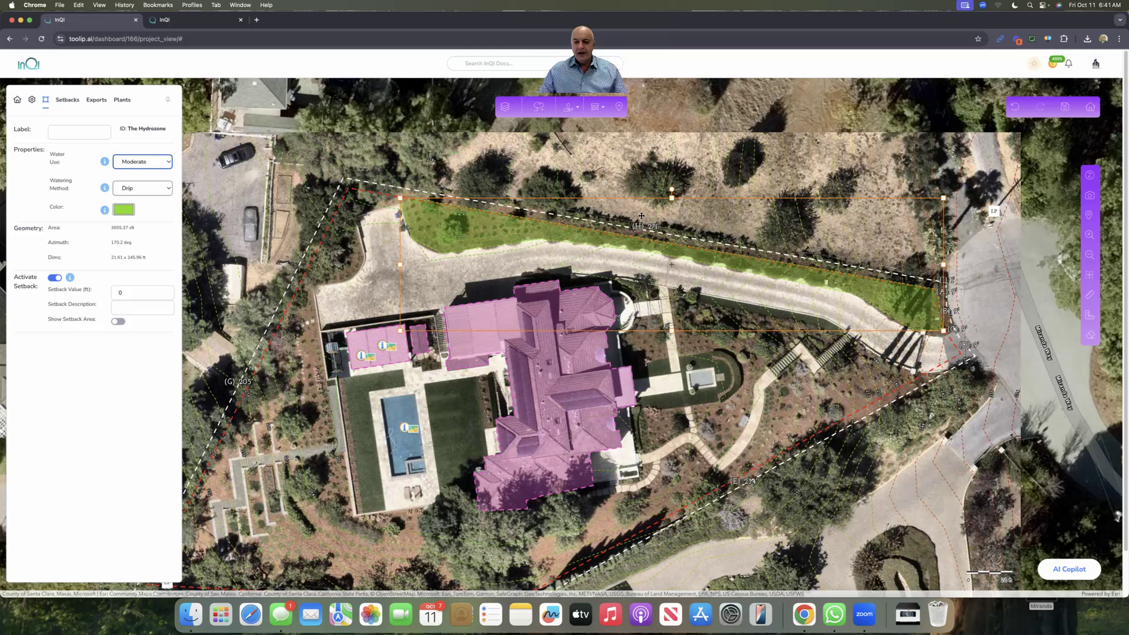
# Draw a second polygon hydrozone of about 689 sq ft between the steps near the entrance gate and the lower property line.
pyautogui.click(571, 108)
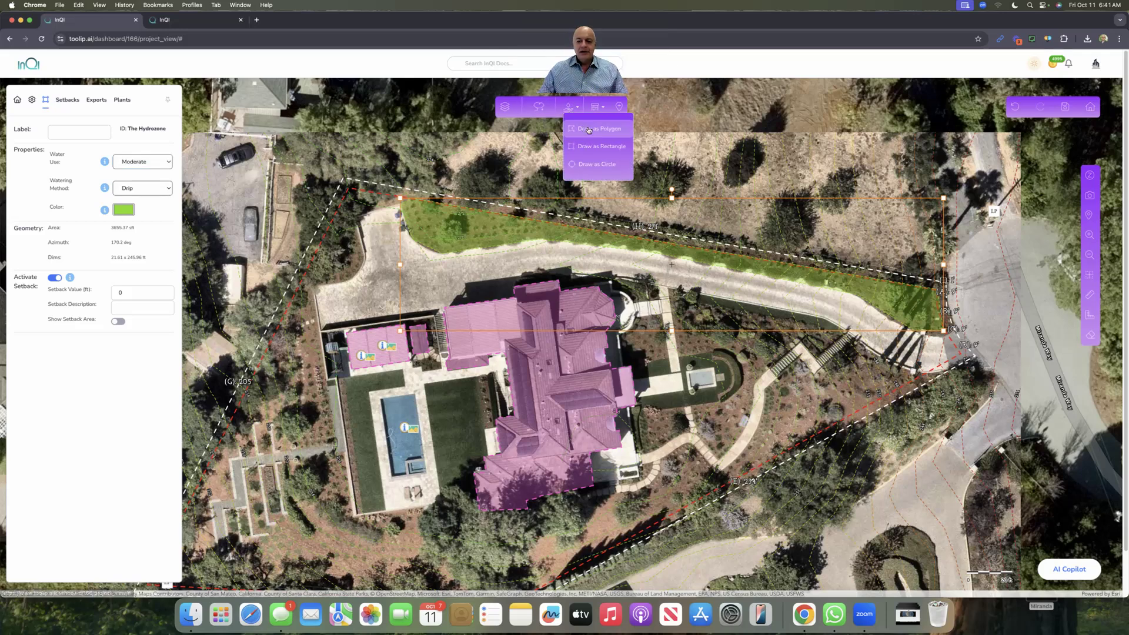
pyautogui.click(597, 129)
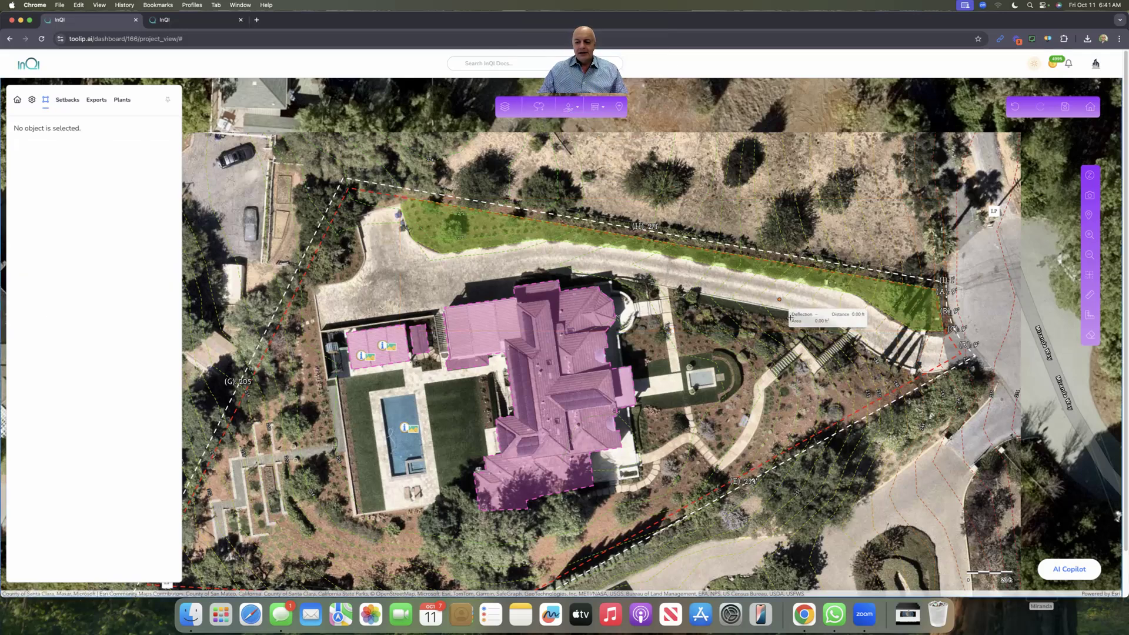
pyautogui.click(817, 374)
pyautogui.click(852, 340)
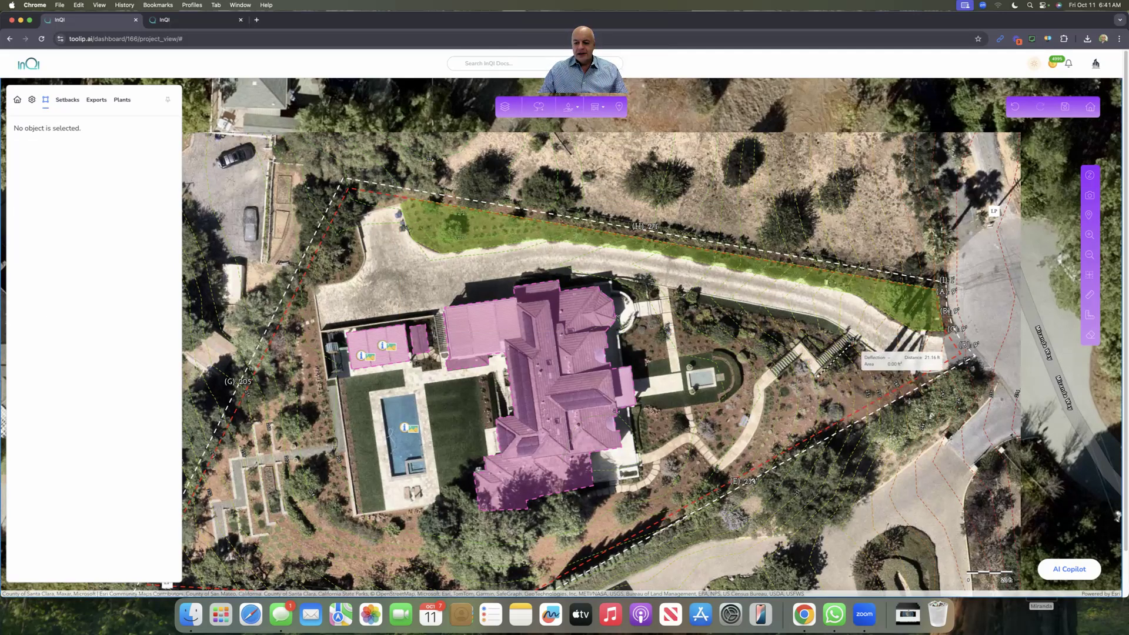
pyautogui.click(889, 365)
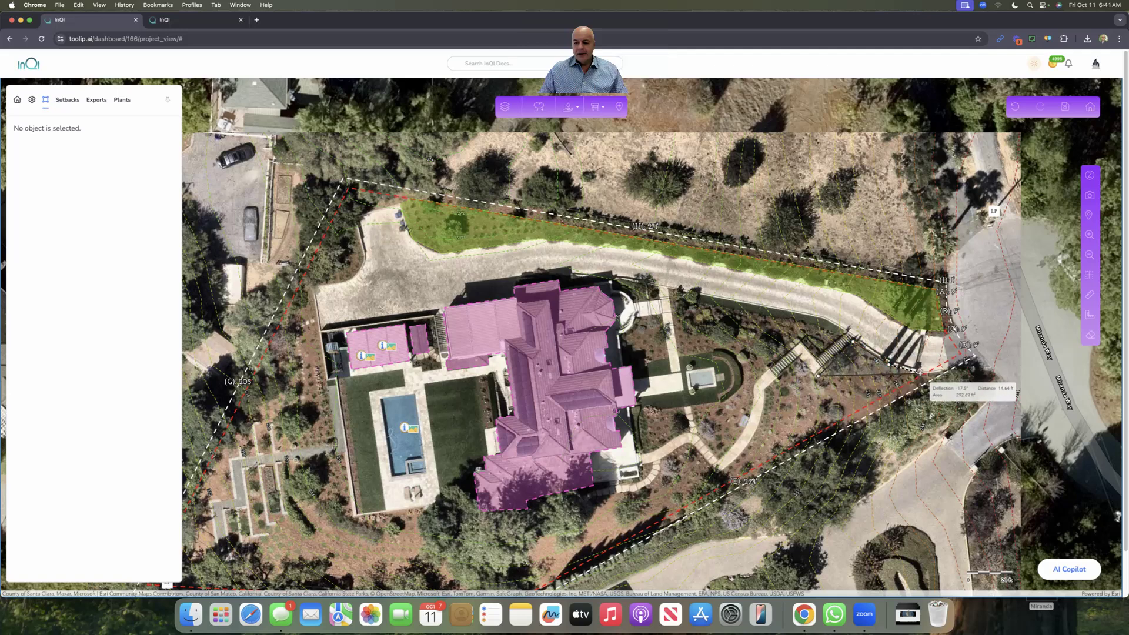
pyautogui.click(933, 377)
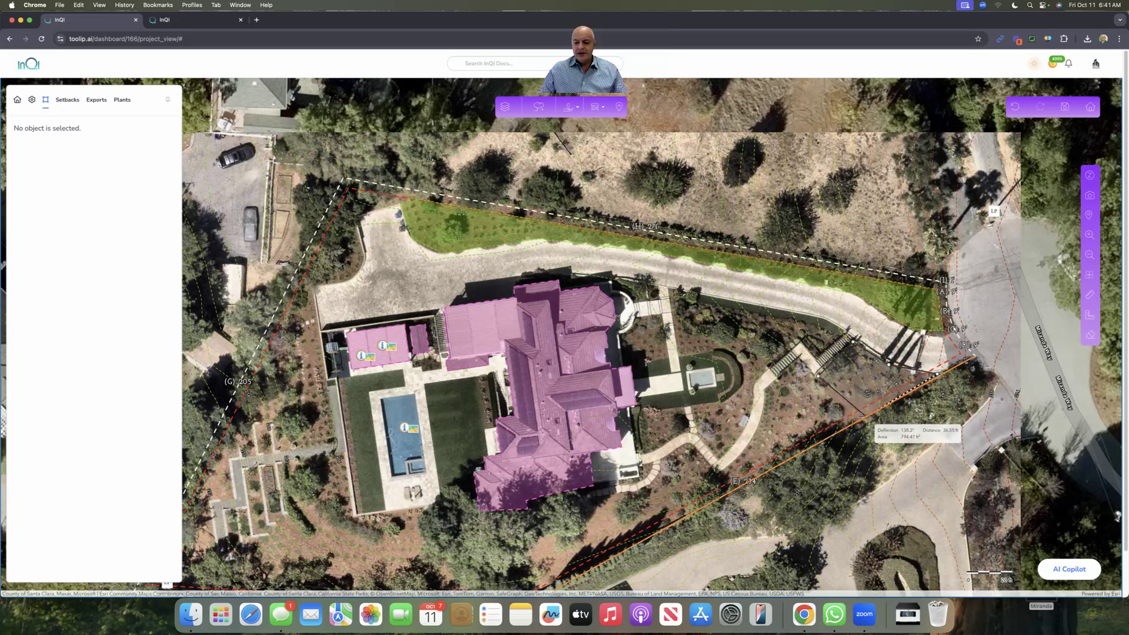
pyautogui.click(819, 377)
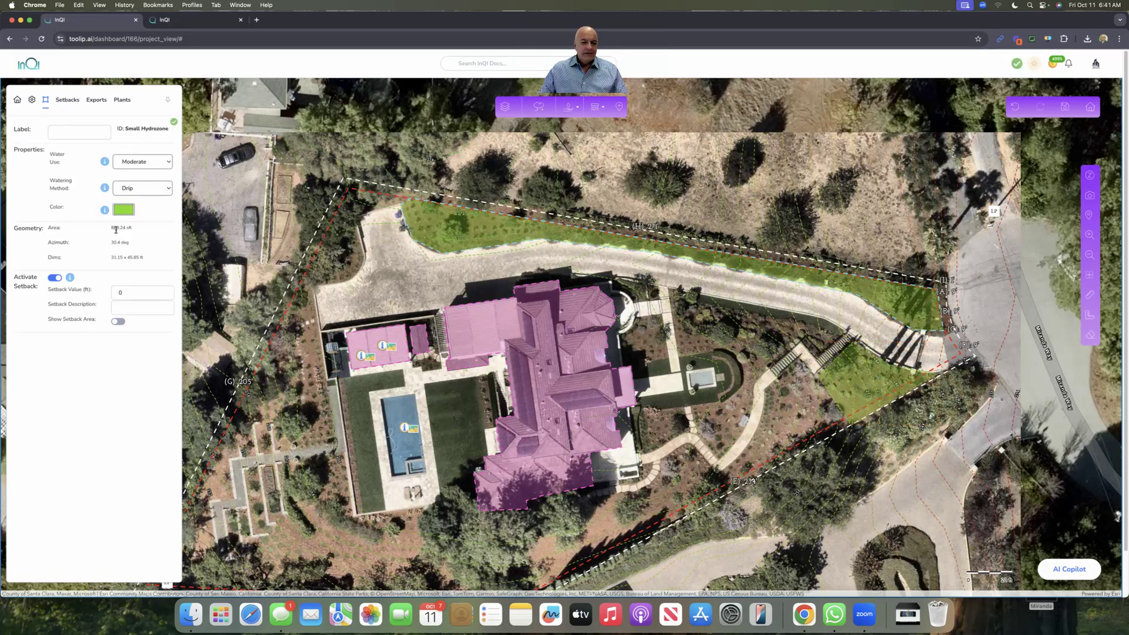
# Change the small hydrozone's color to a soft blue, RGB 122, 144, 230.
pyautogui.click(125, 211)
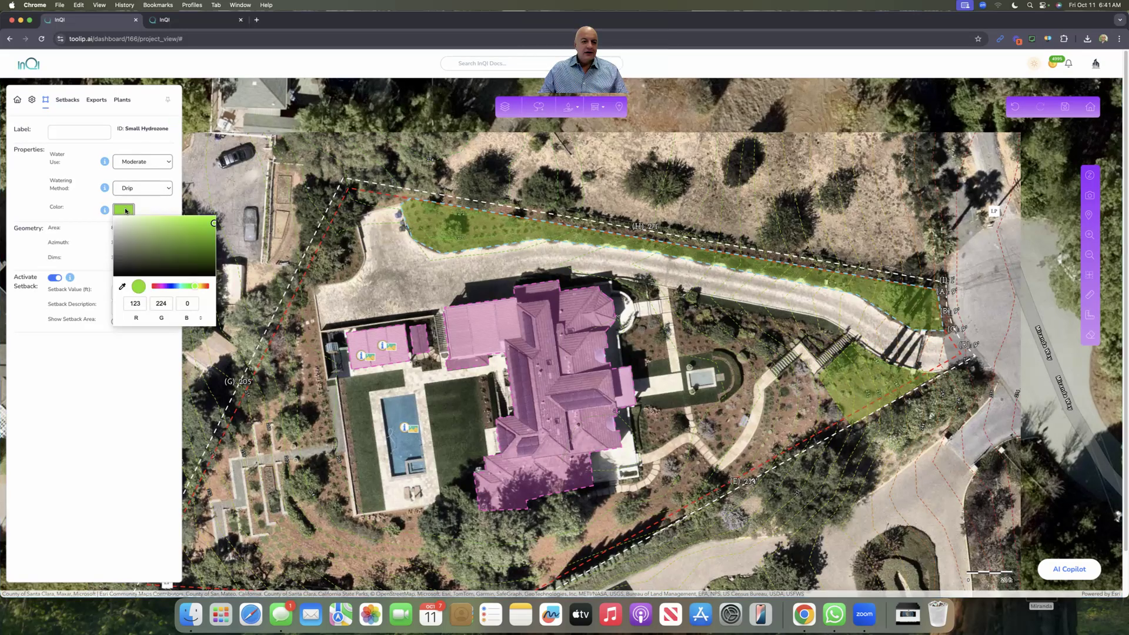
pyautogui.click(174, 286)
pyautogui.click(161, 222)
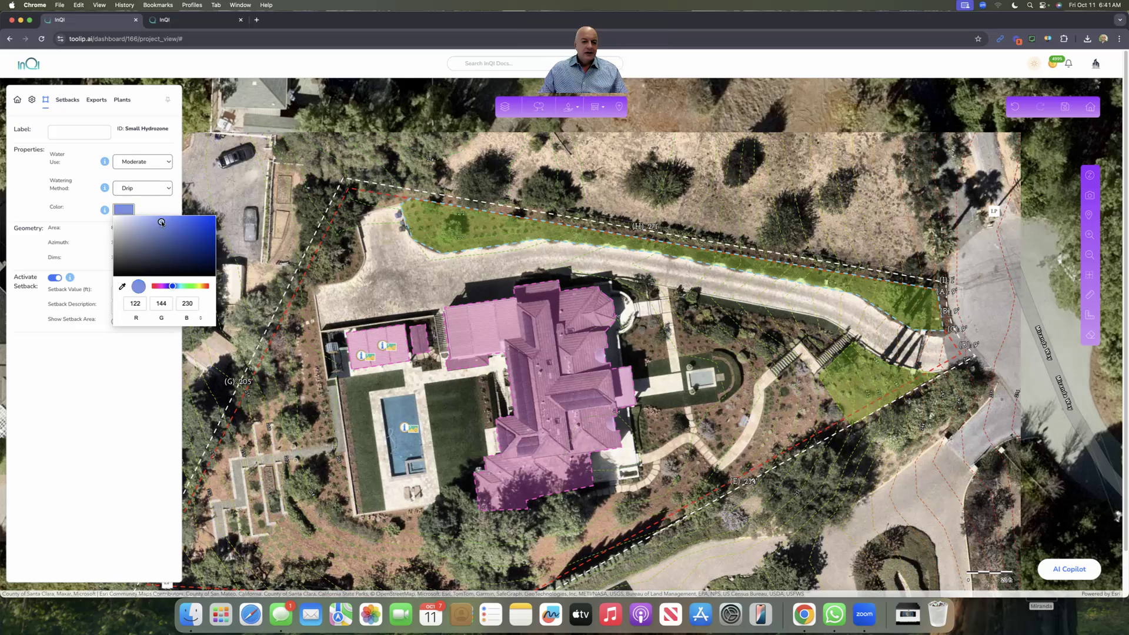
pyautogui.click(137, 353)
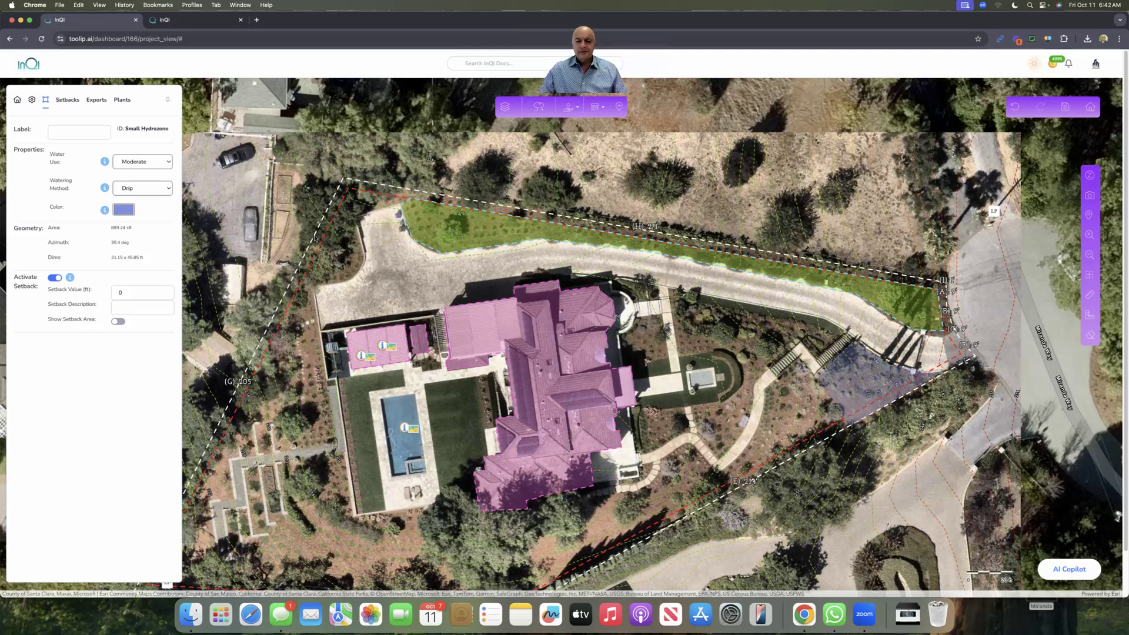
# Look through the project's plant collections and show the plants in Northern California.
pyautogui.click(124, 101)
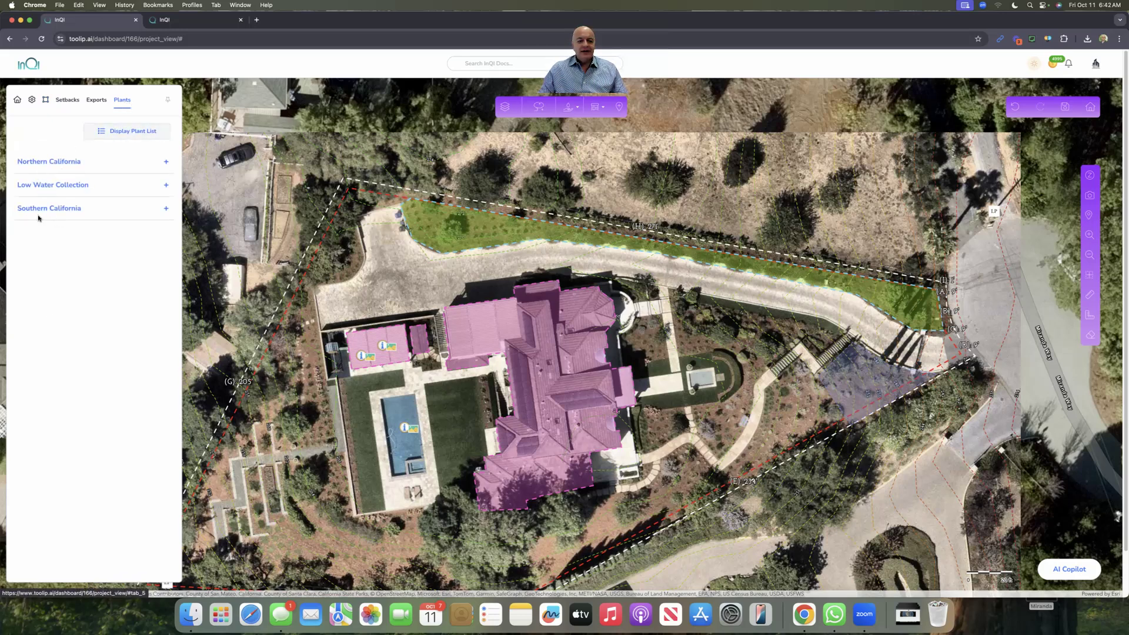
pyautogui.click(93, 166)
pyautogui.click(80, 298)
pyautogui.click(91, 171)
pyautogui.click(81, 160)
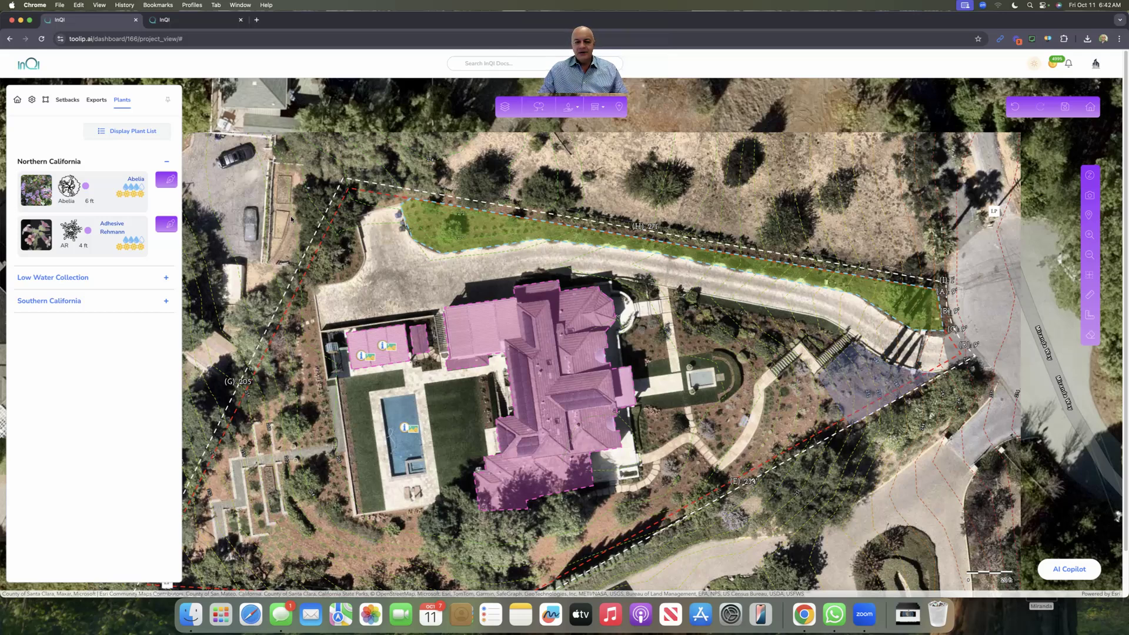
# Place five Abelia plants as single points, spread along the green hydrozone above the driveway.
pyautogui.click(167, 182)
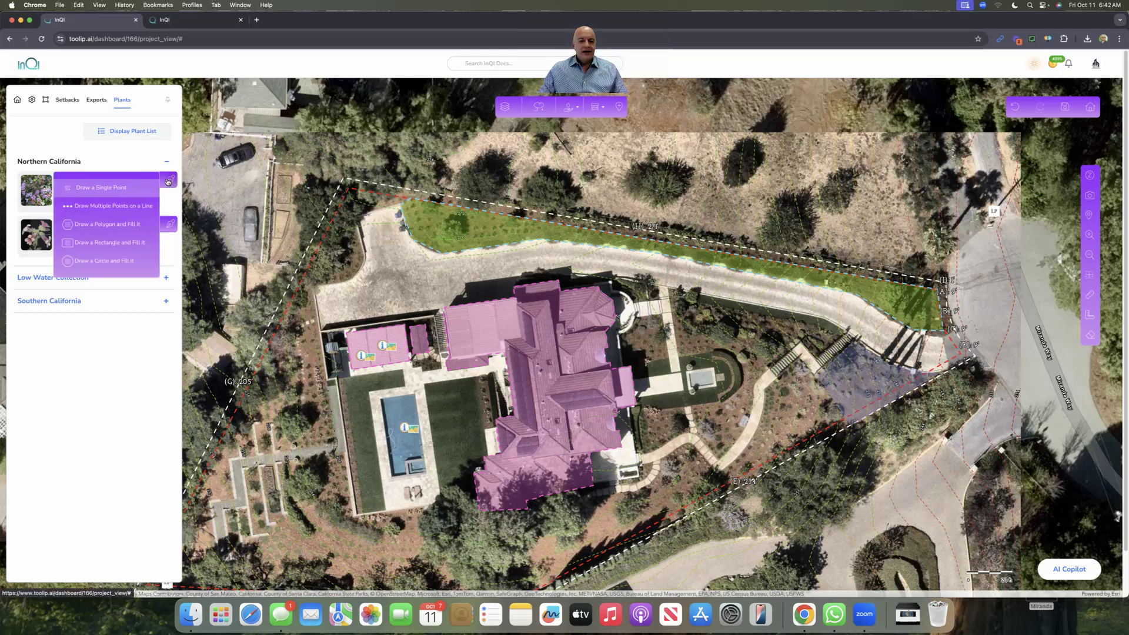
pyautogui.click(97, 188)
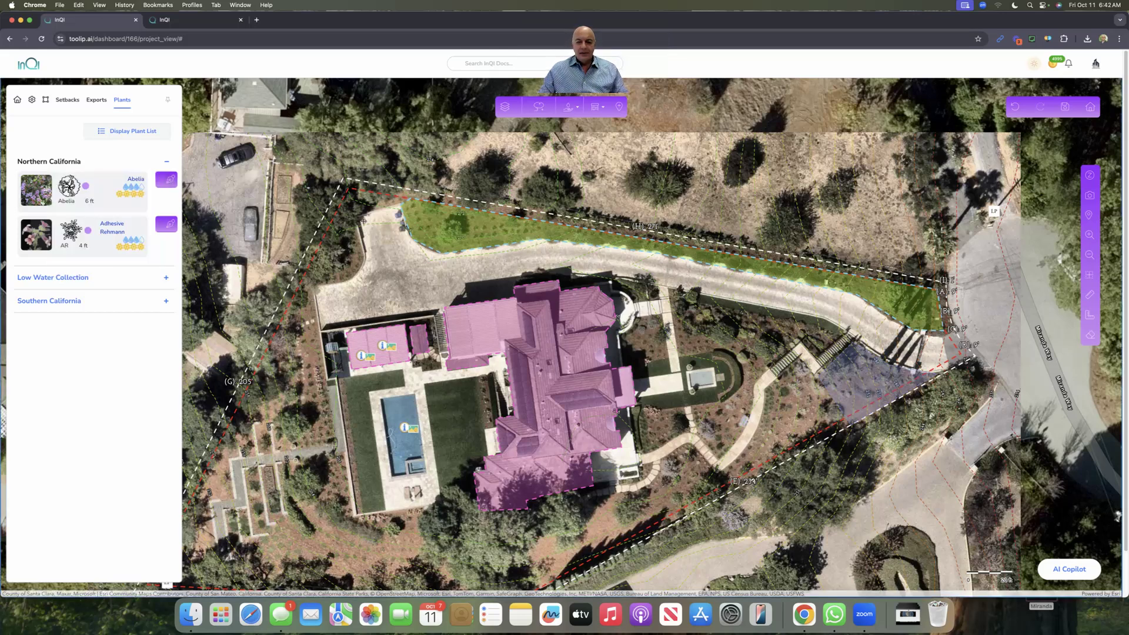
pyautogui.click(418, 224)
pyautogui.click(438, 223)
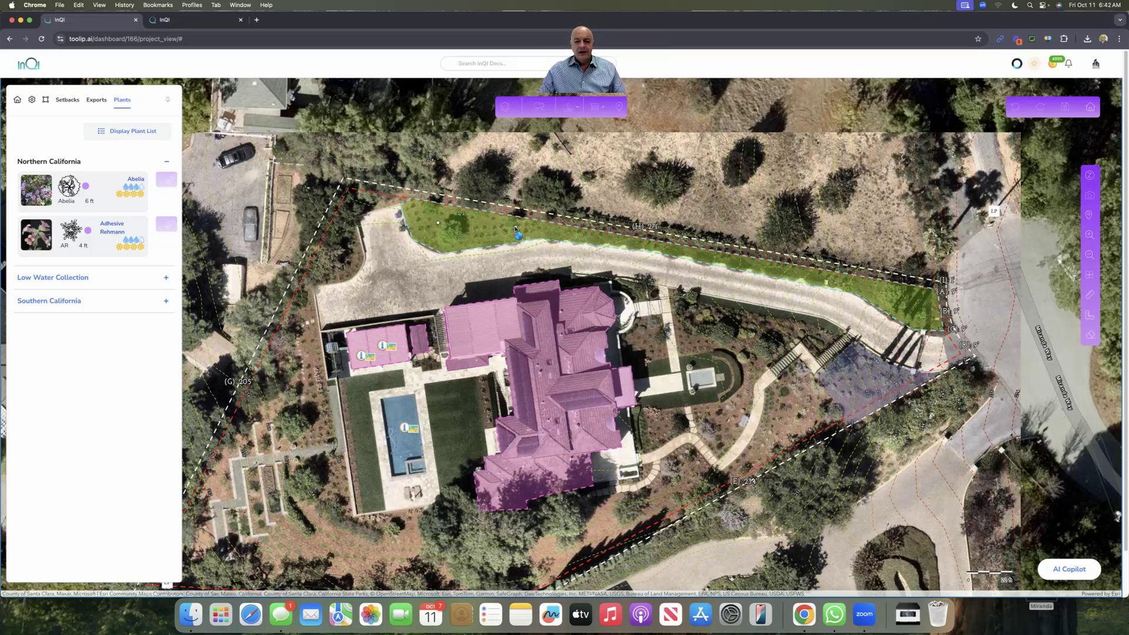
pyautogui.click(725, 259)
pyautogui.click(860, 285)
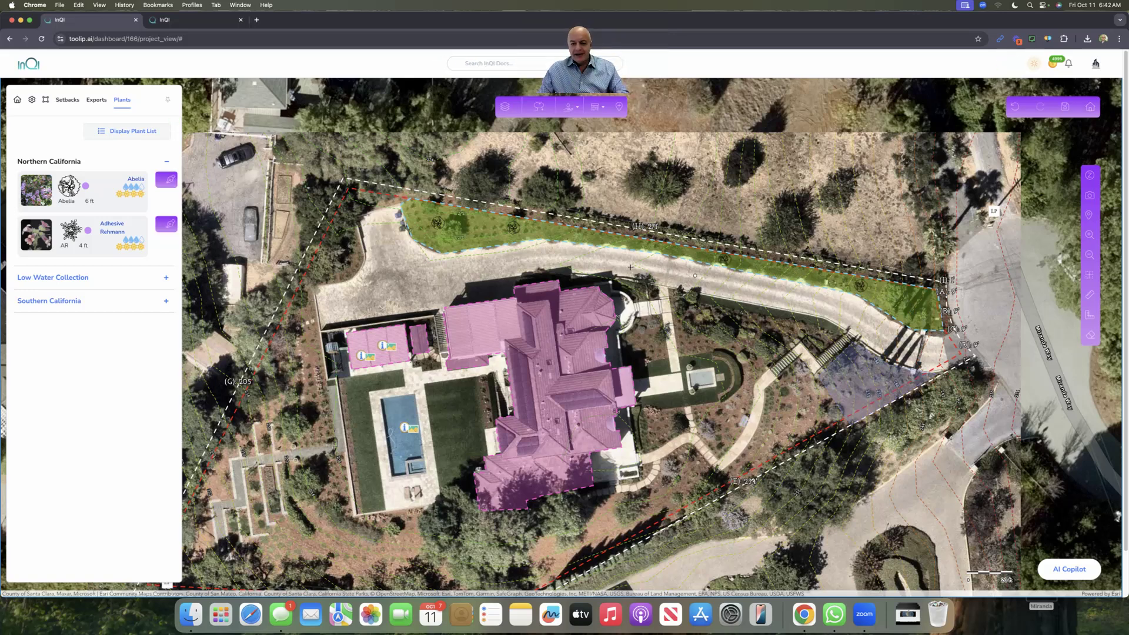
pyautogui.click(590, 237)
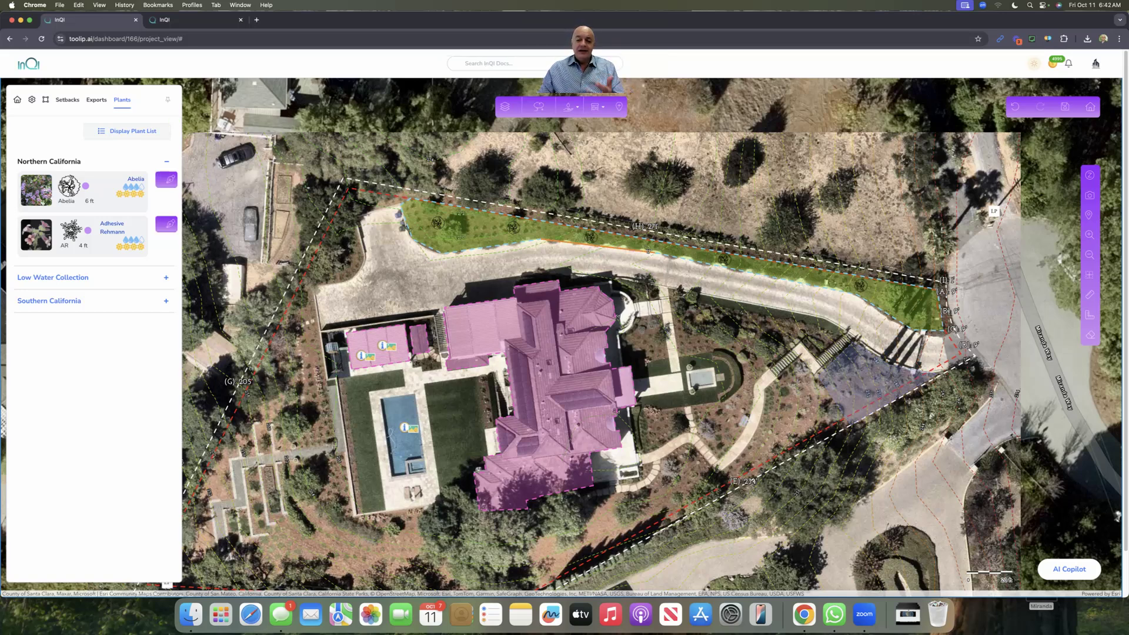
# Place Adhesive Rehmannia as multiple points on a line about 198 ft long, following the driveway from above the house to the entrance steps.
pyautogui.click(166, 225)
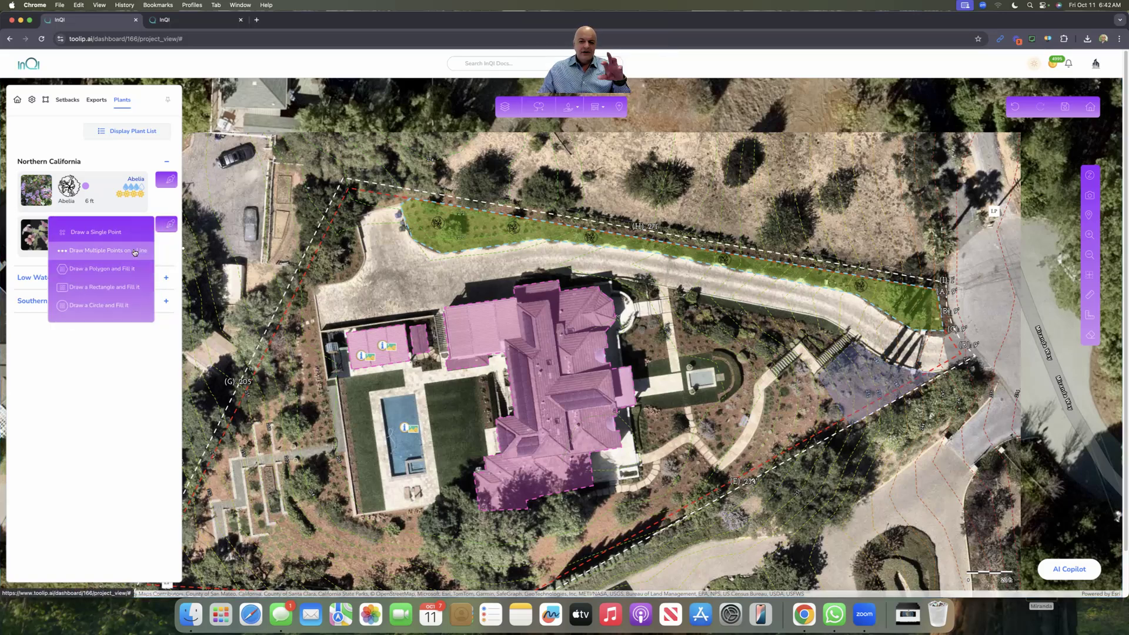
pyautogui.click(101, 253)
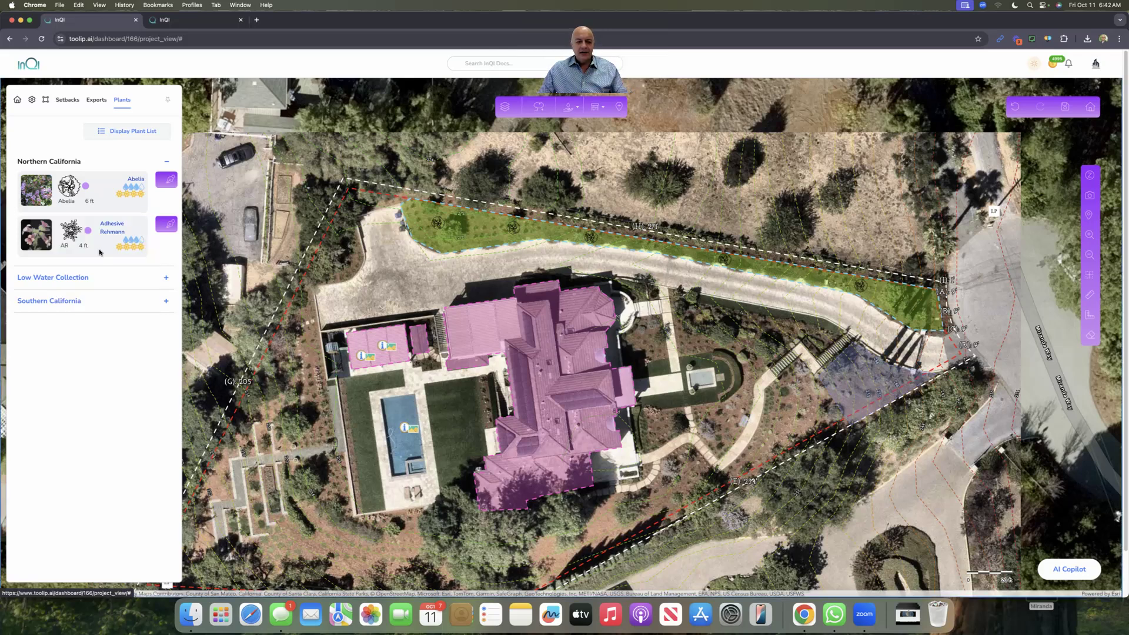
pyautogui.click(446, 272)
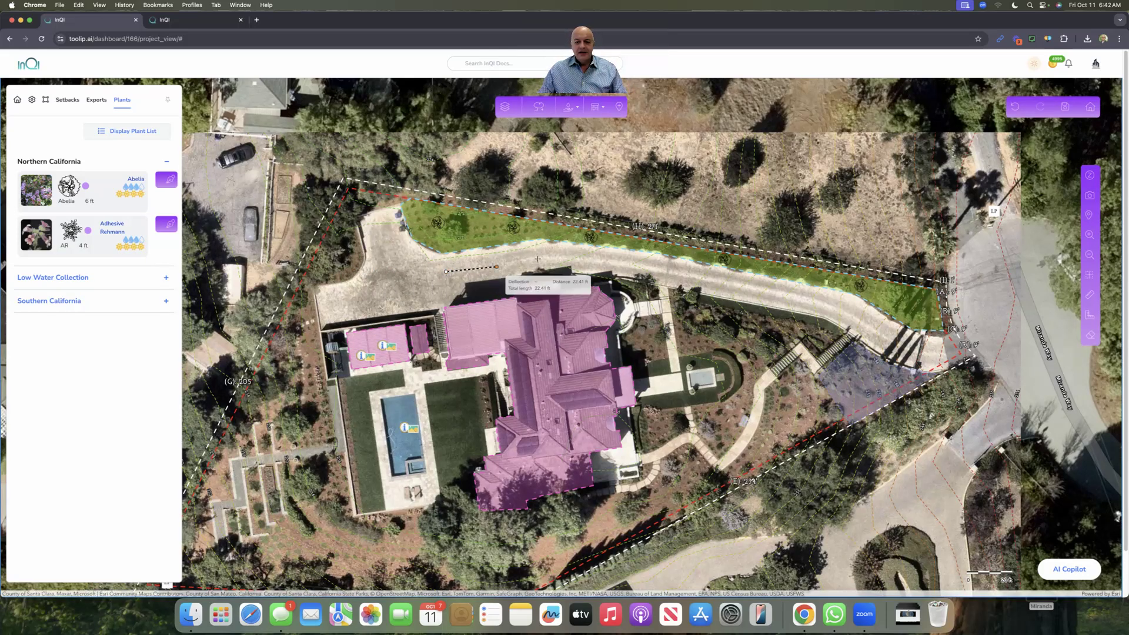
pyautogui.click(557, 255)
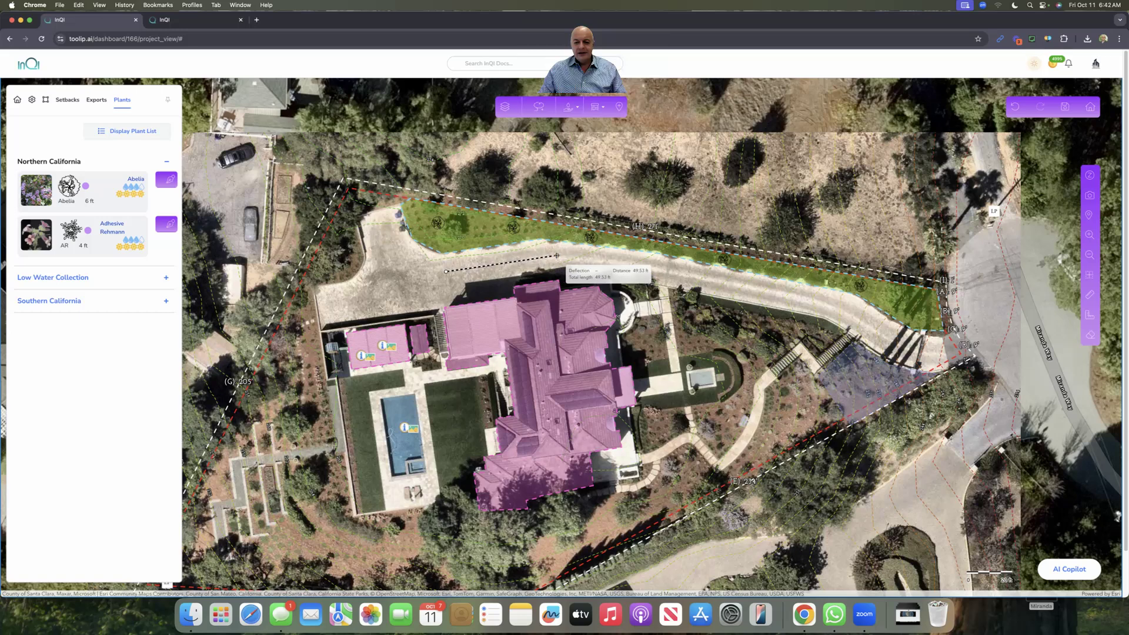
pyautogui.click(790, 295)
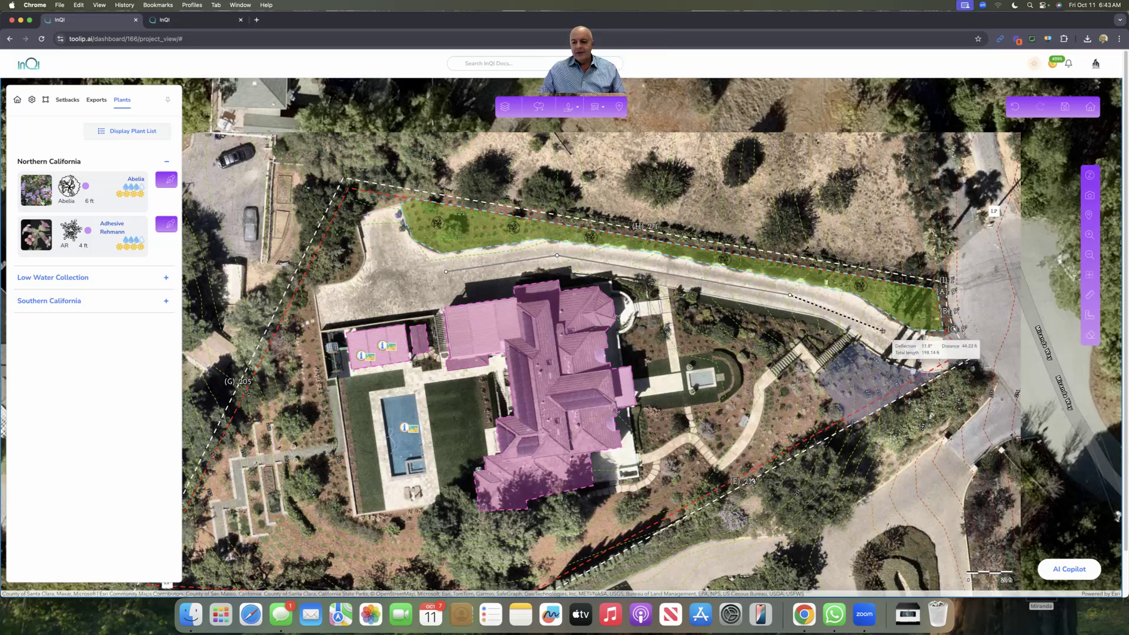
pyautogui.doubleClick(882, 331)
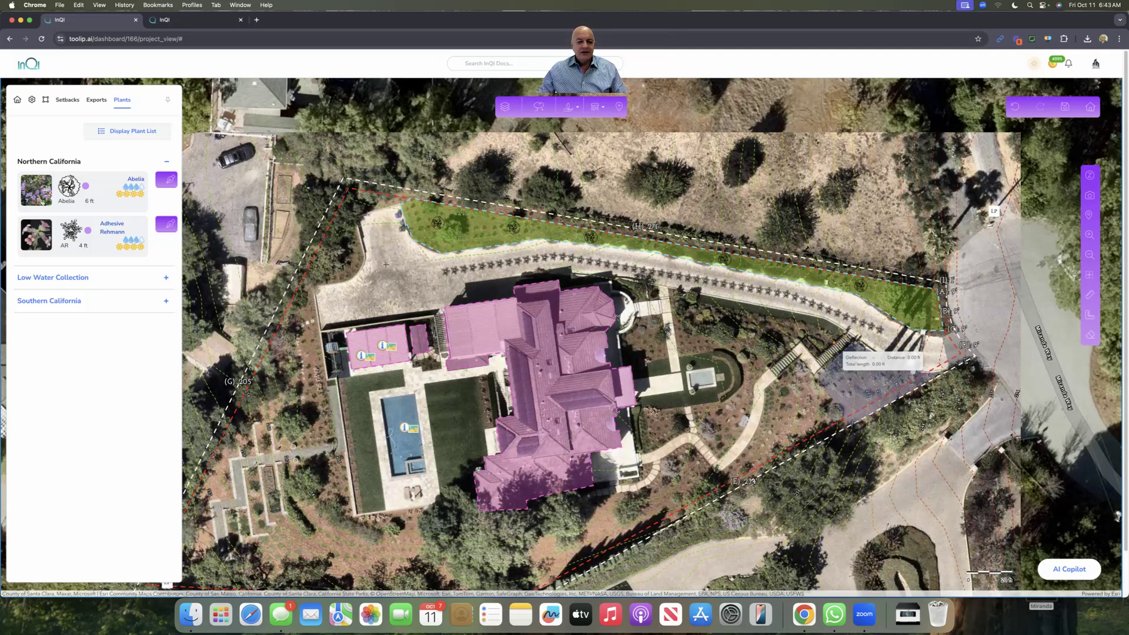
# Fill the small blue hydrozone near the entrance gate with African Marigold from Southern California, tracing its outline as a polygon.
pyautogui.click(74, 300)
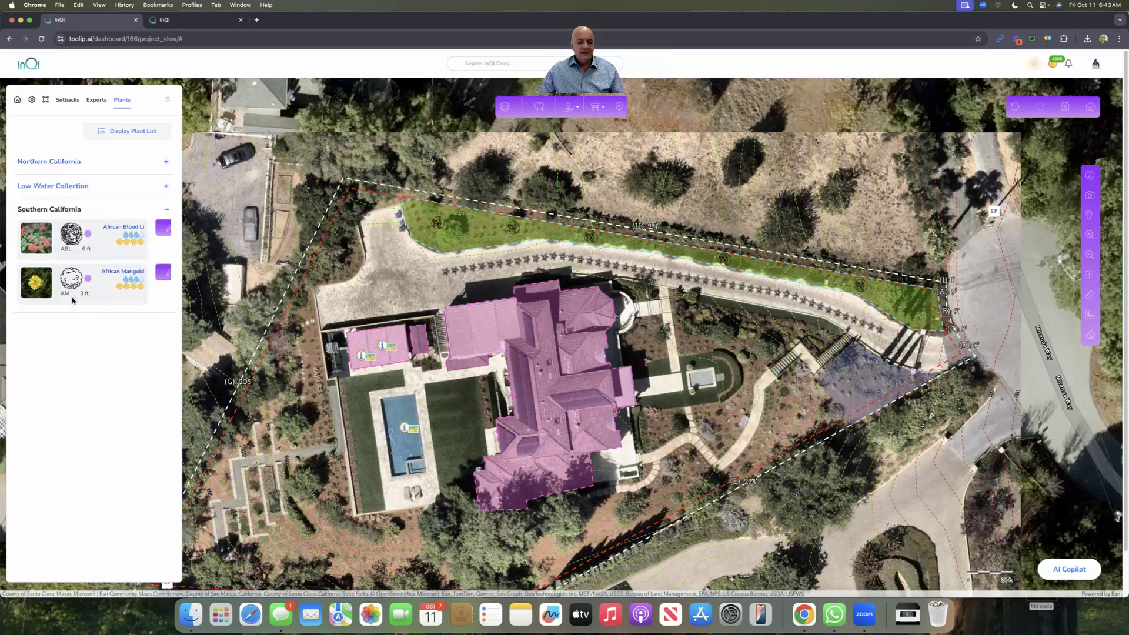
pyautogui.click(166, 274)
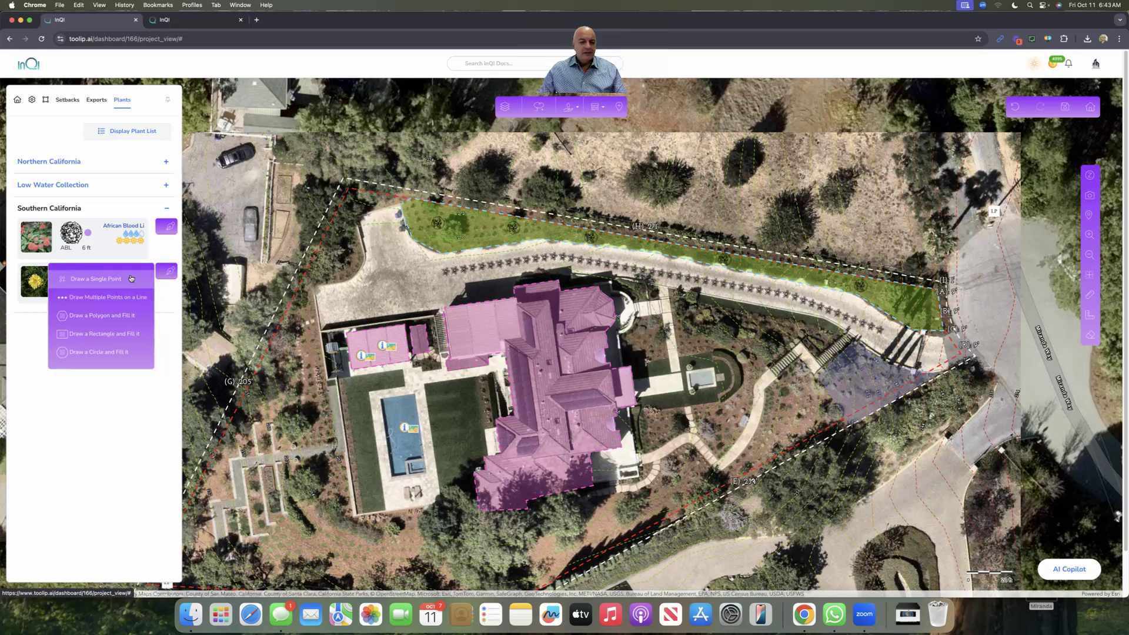
pyautogui.click(127, 316)
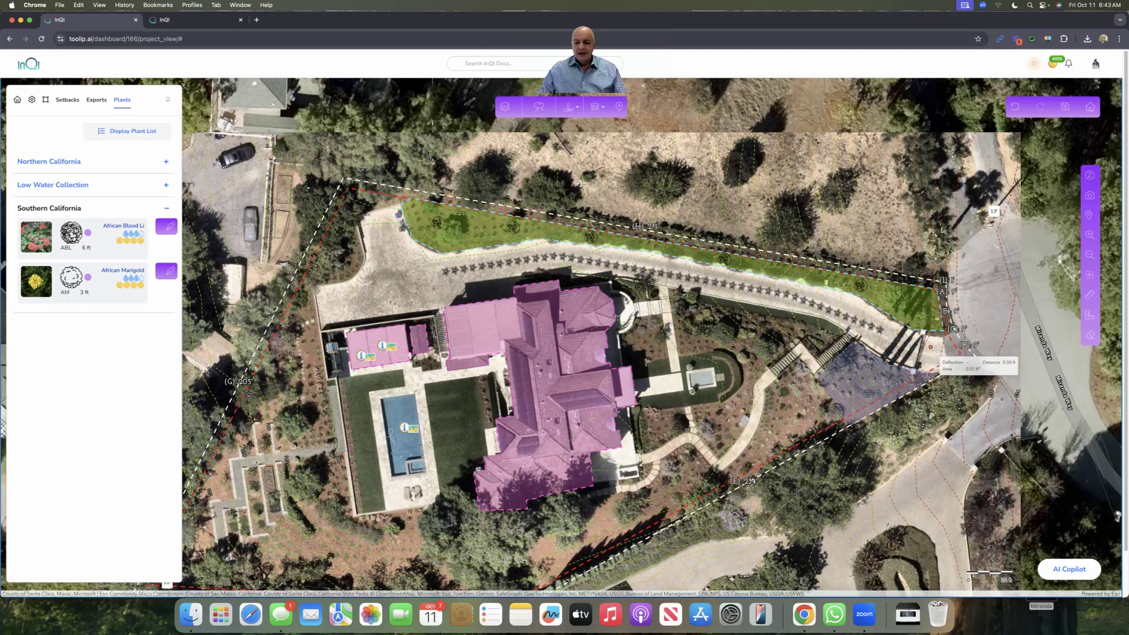
pyautogui.click(822, 378)
pyautogui.click(858, 347)
pyautogui.click(908, 379)
pyautogui.click(887, 399)
pyautogui.click(852, 415)
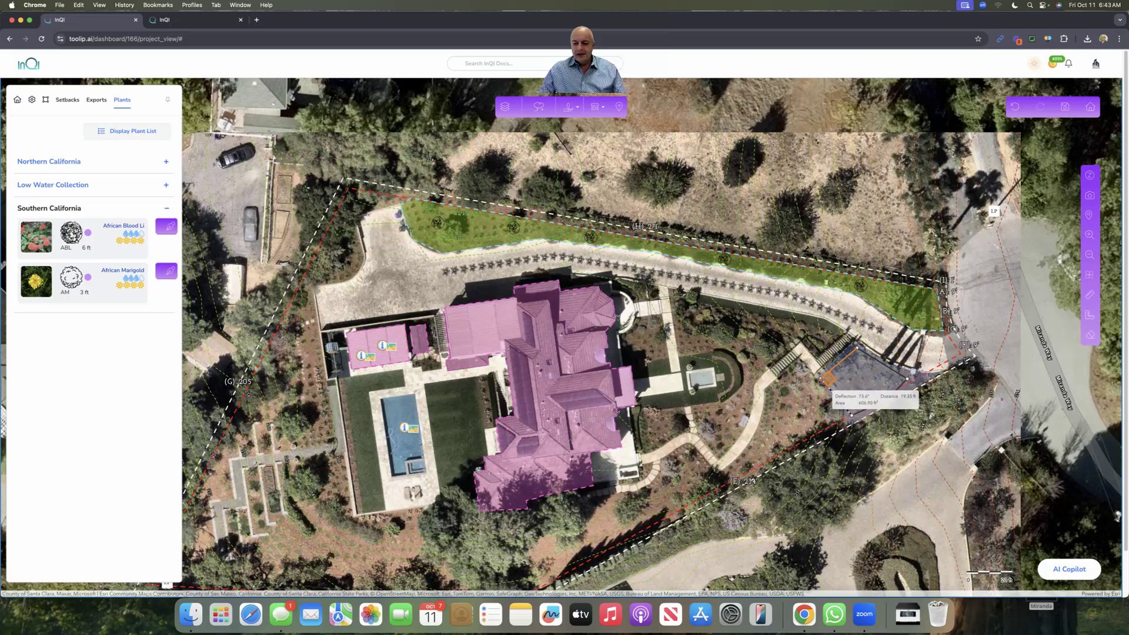
pyautogui.click(822, 380)
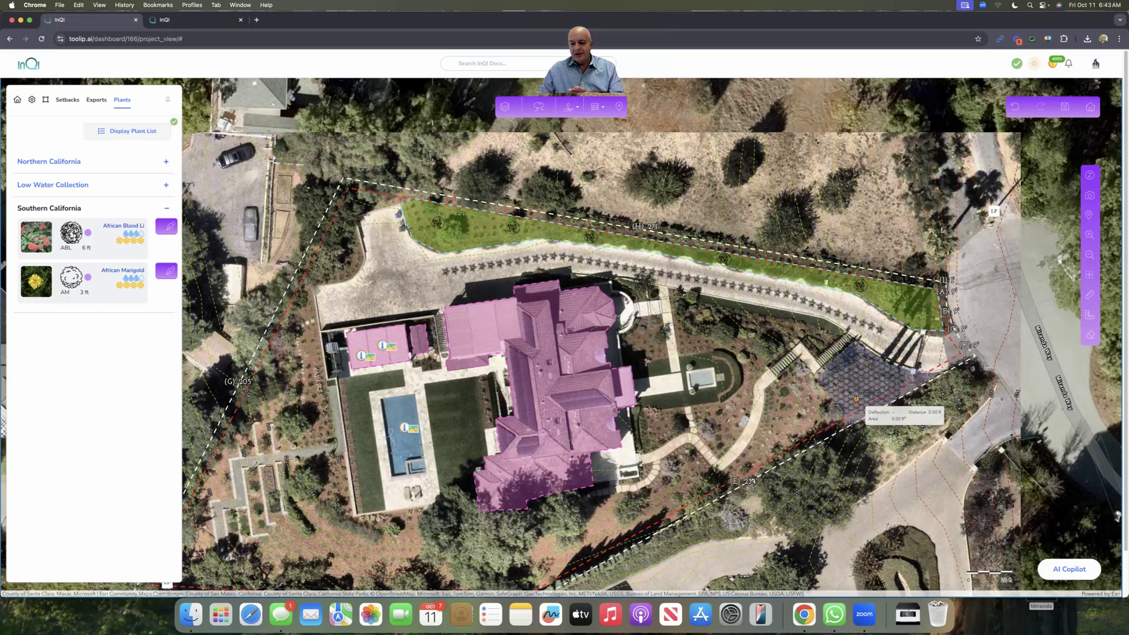
# Save the project and display the list of plants placed on the site plan.
pyautogui.click(1063, 112)
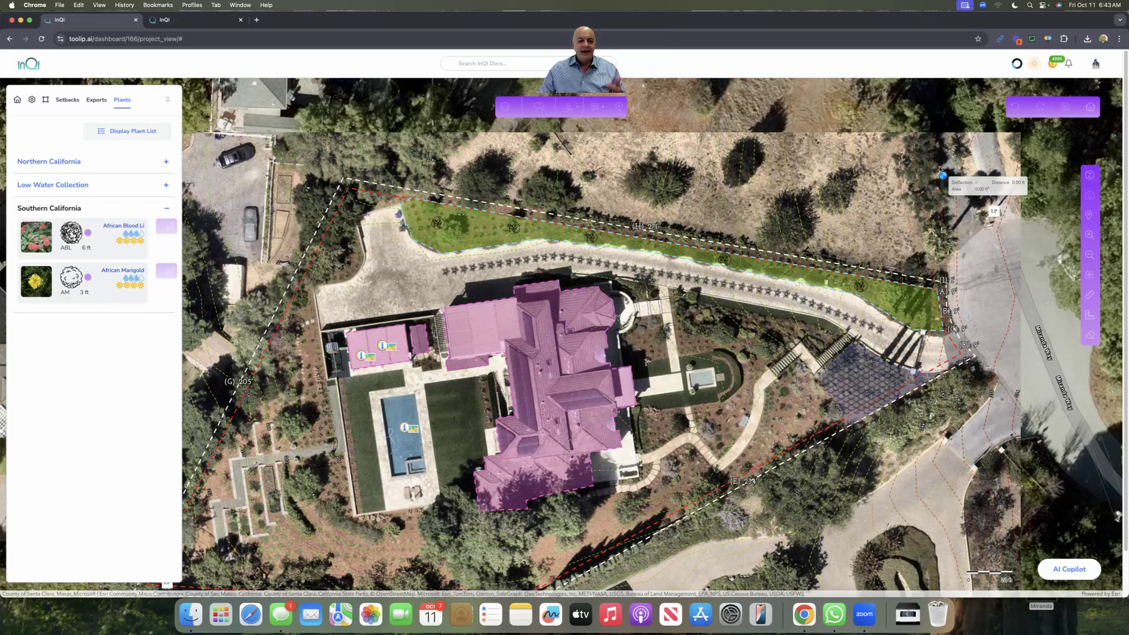
pyautogui.click(127, 134)
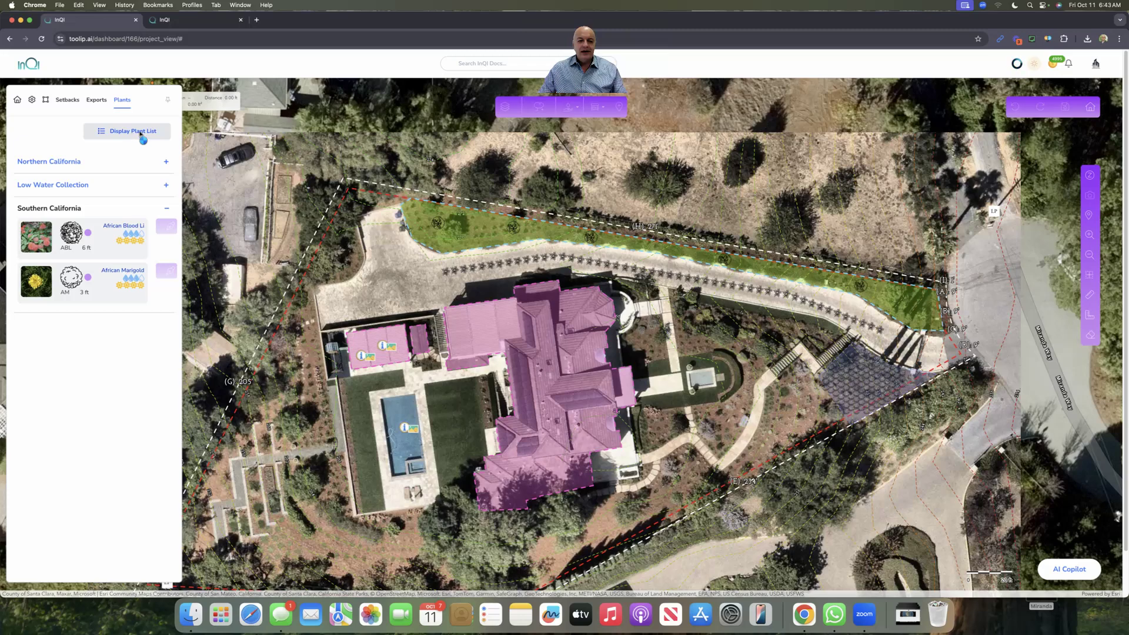
pyautogui.click(135, 134)
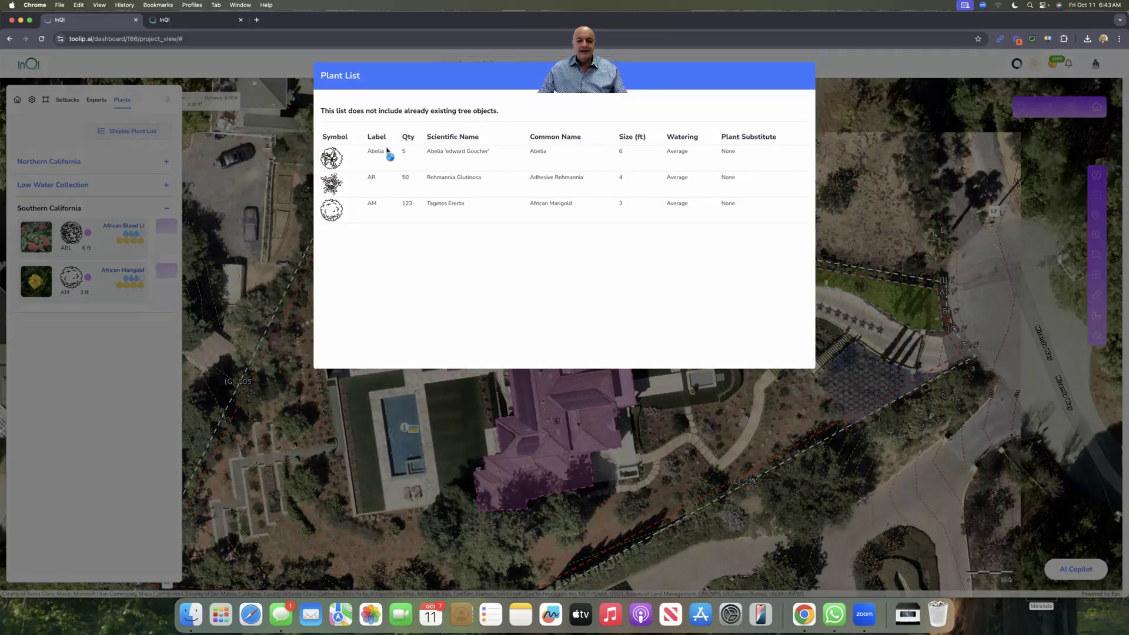